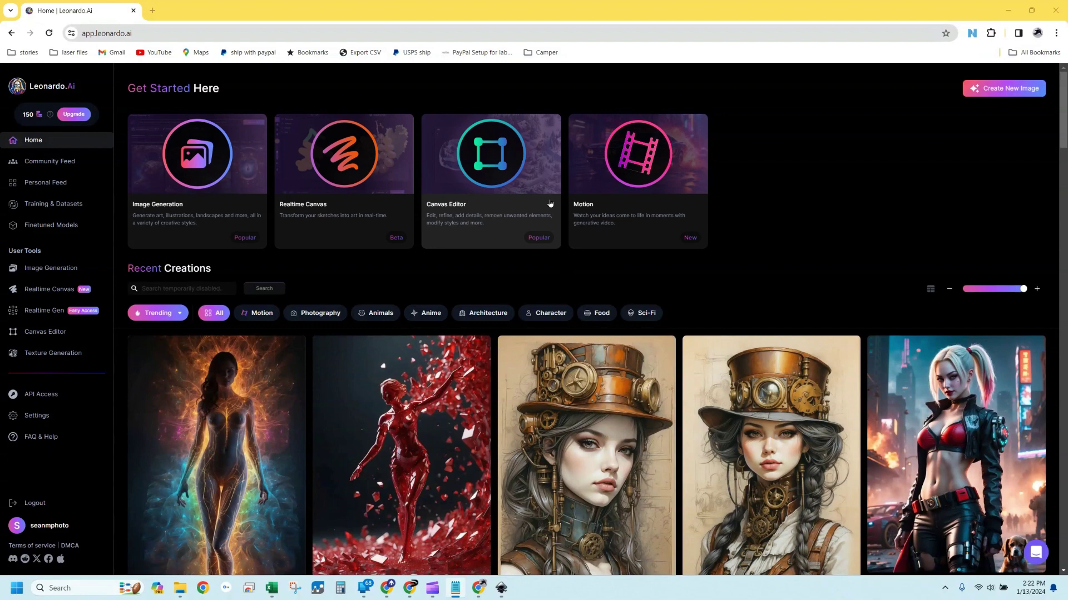
Scroll the Recent Creations feed down to the golden shattering-sculpture image
{"action": "scroll", "coordinate": [519, 229], "scroll_direction": "down", "scroll_amount": 4}
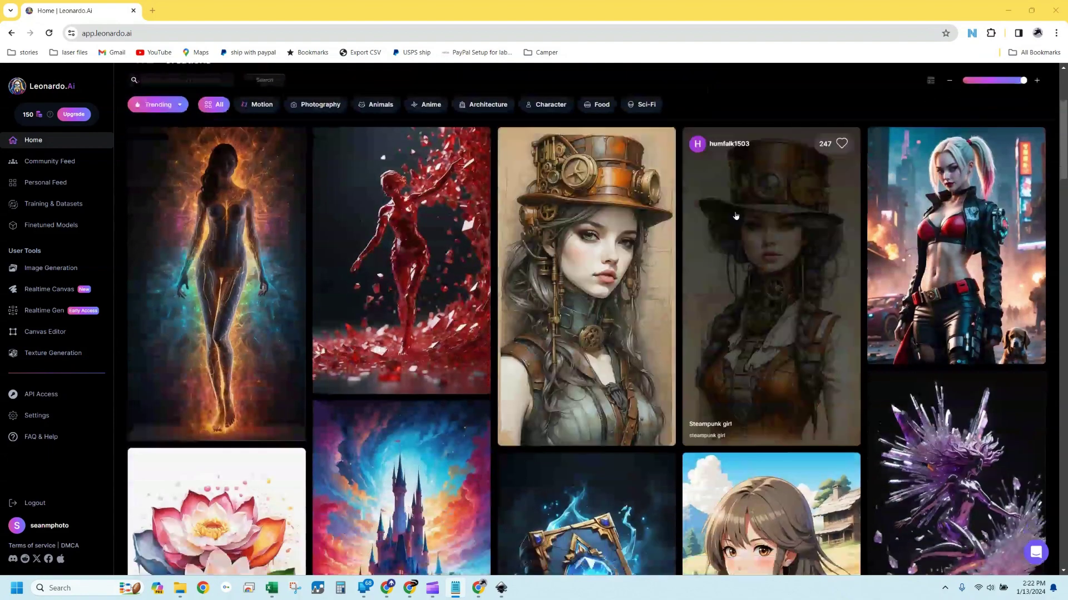
{"action": "scroll", "coordinate": [563, 231], "scroll_direction": "down", "scroll_amount": 5}
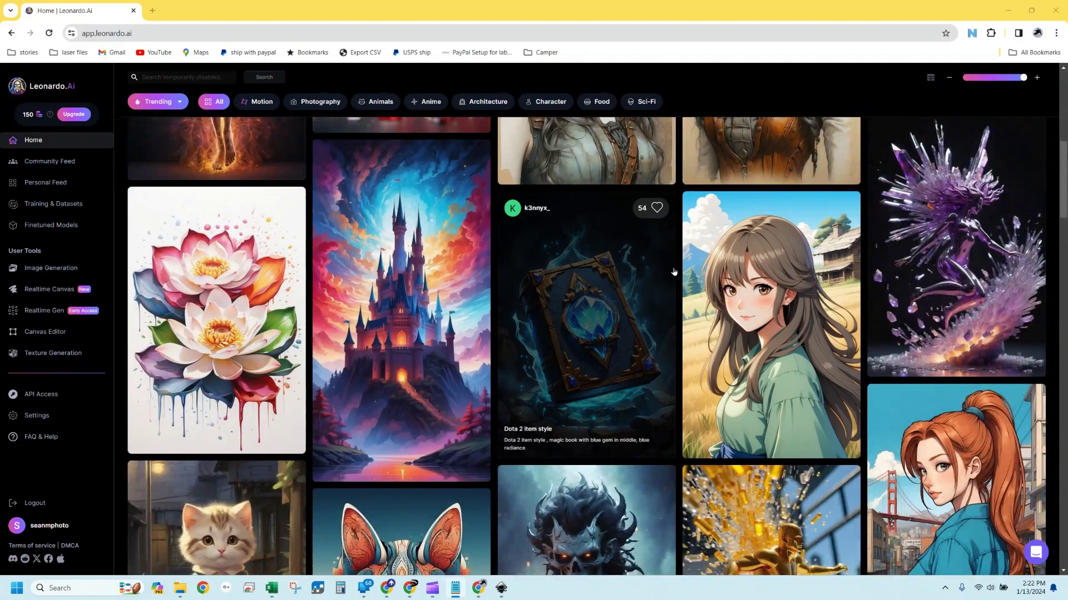
{"action": "scroll", "coordinate": [673, 271], "scroll_direction": "down", "scroll_amount": 6}
{"action": "scroll", "coordinate": [673, 271], "scroll_direction": "down", "scroll_amount": 2}
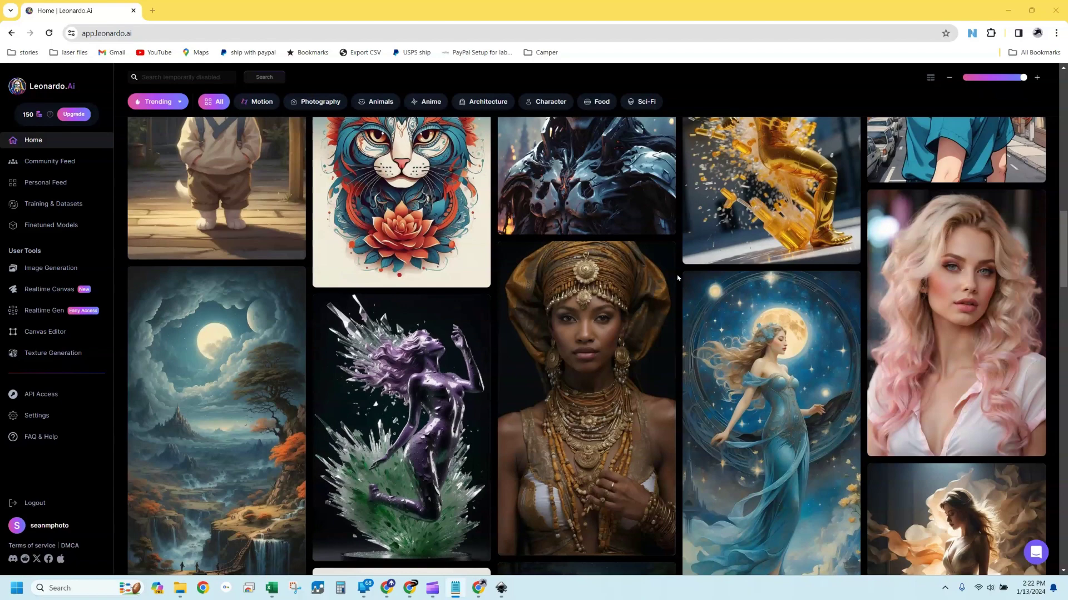
{"action": "scroll", "coordinate": [677, 278], "scroll_direction": "up", "scroll_amount": 3}
View the golden sculpture image's details, close them, and return to the top of Home
{"action": "left_click", "coordinate": [790, 272]}
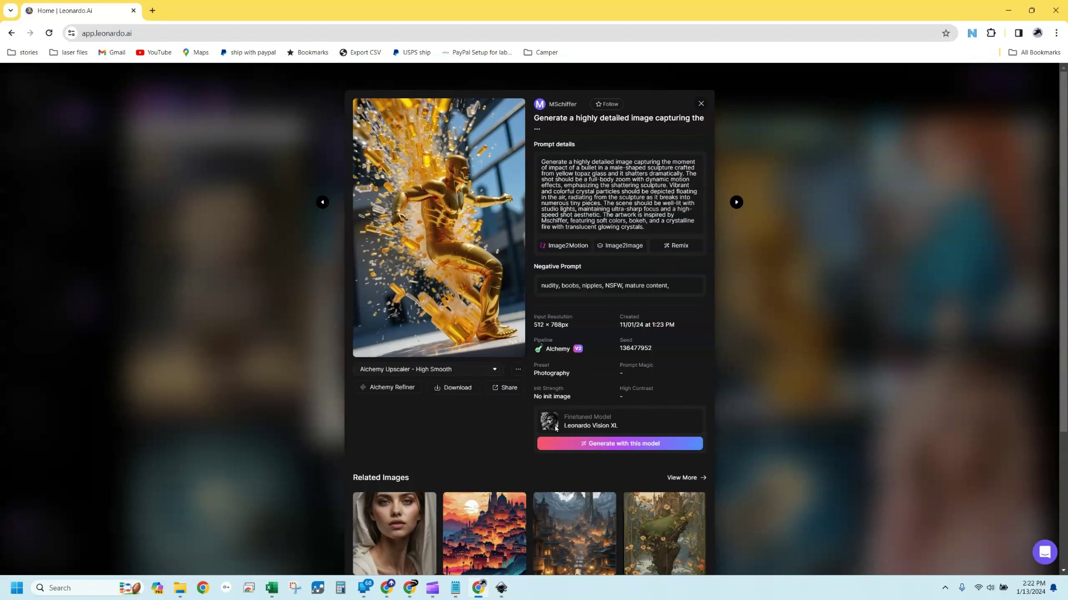
{"action": "left_click", "coordinate": [702, 103]}
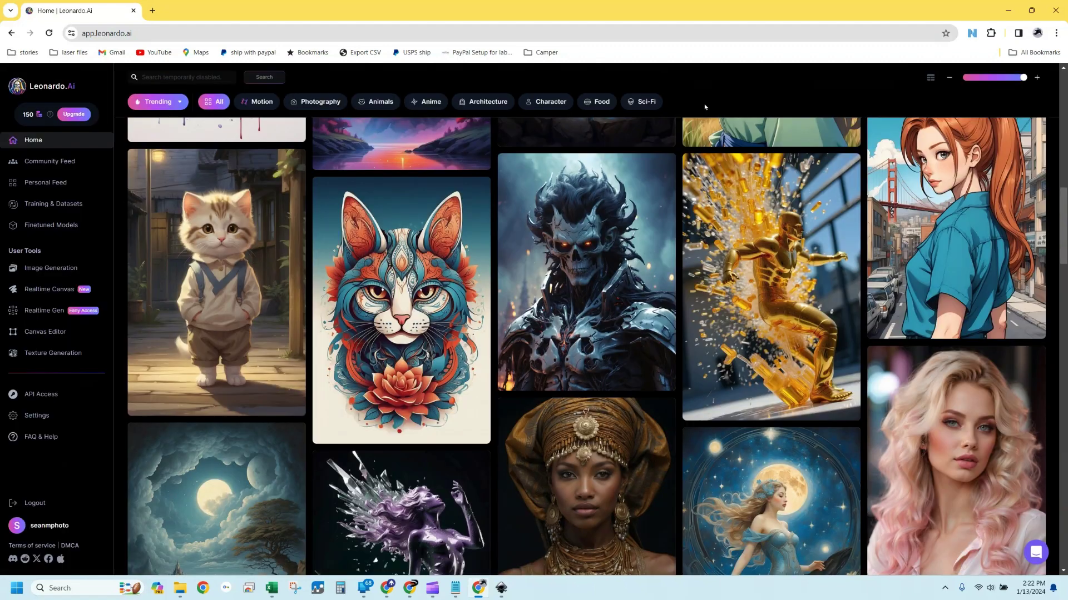
{"action": "scroll", "coordinate": [643, 217], "scroll_direction": "down", "scroll_amount": 1}
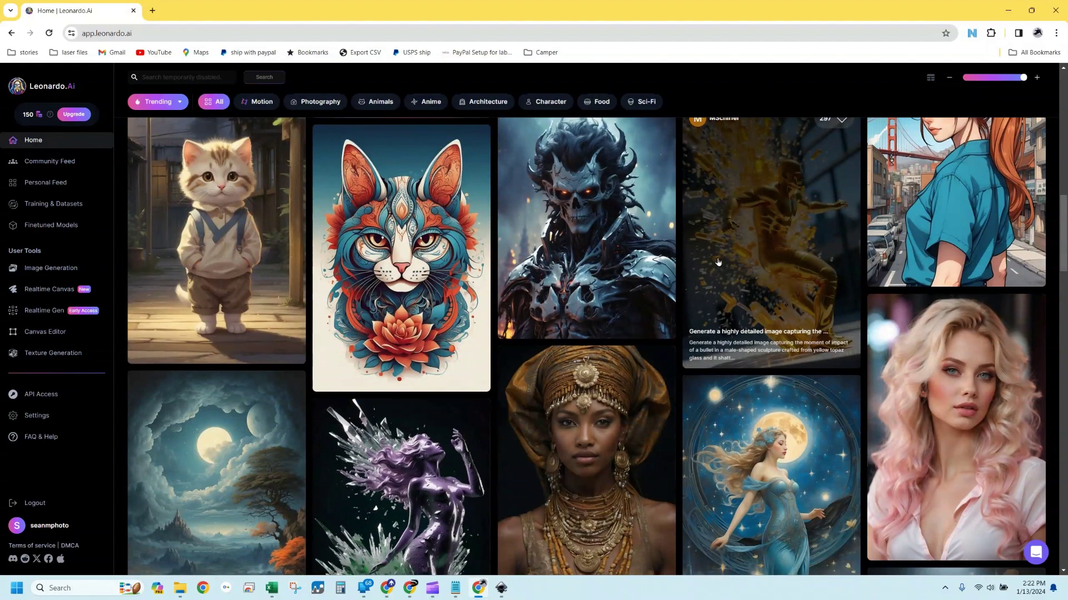
{"action": "scroll", "coordinate": [454, 340], "scroll_direction": "up", "scroll_amount": 10}
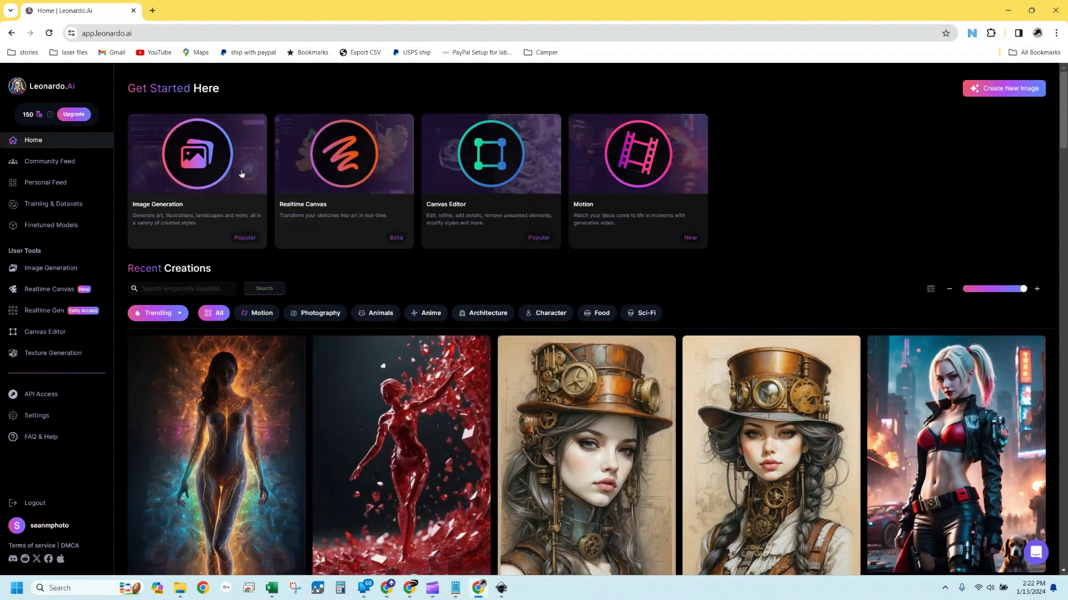
Open Image Generation and try slider sizes, ending at width 512 and height 1536
{"action": "left_click", "coordinate": [214, 166]}
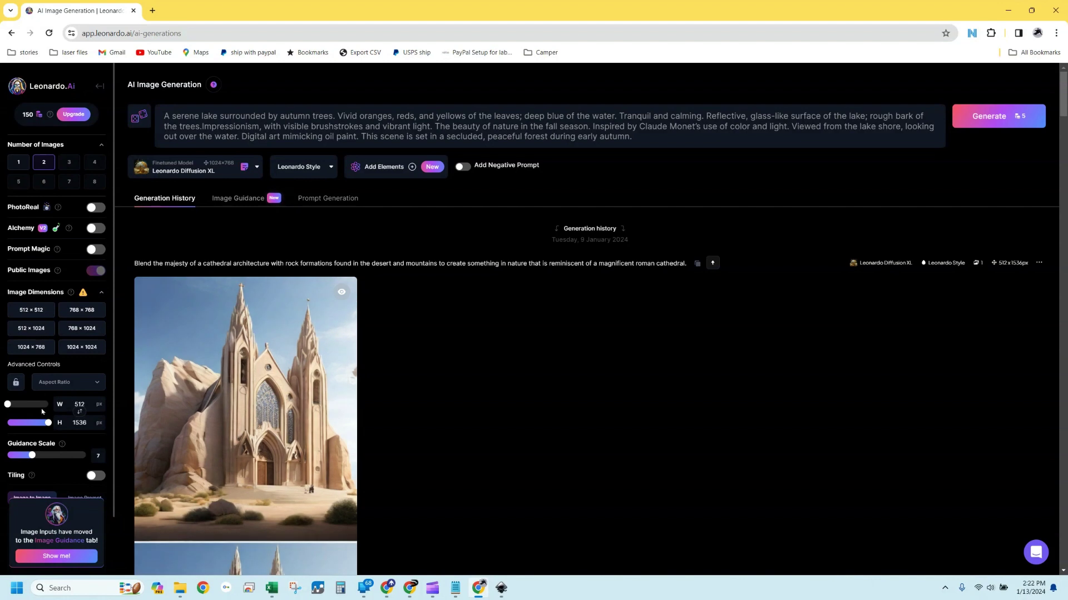
{"action": "left_click_drag", "start_coordinate": [7, 404], "coordinate": [7, 406]}
{"action": "left_click_drag", "start_coordinate": [49, 423], "coordinate": [54, 406]}
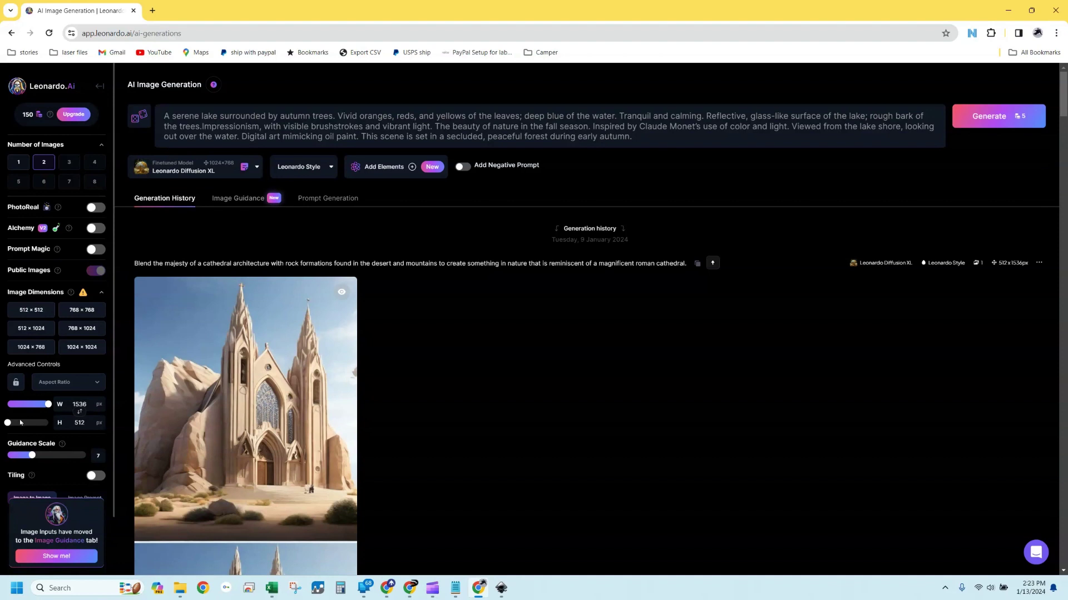
{"action": "left_click_drag", "start_coordinate": [8, 422], "coordinate": [54, 425]}
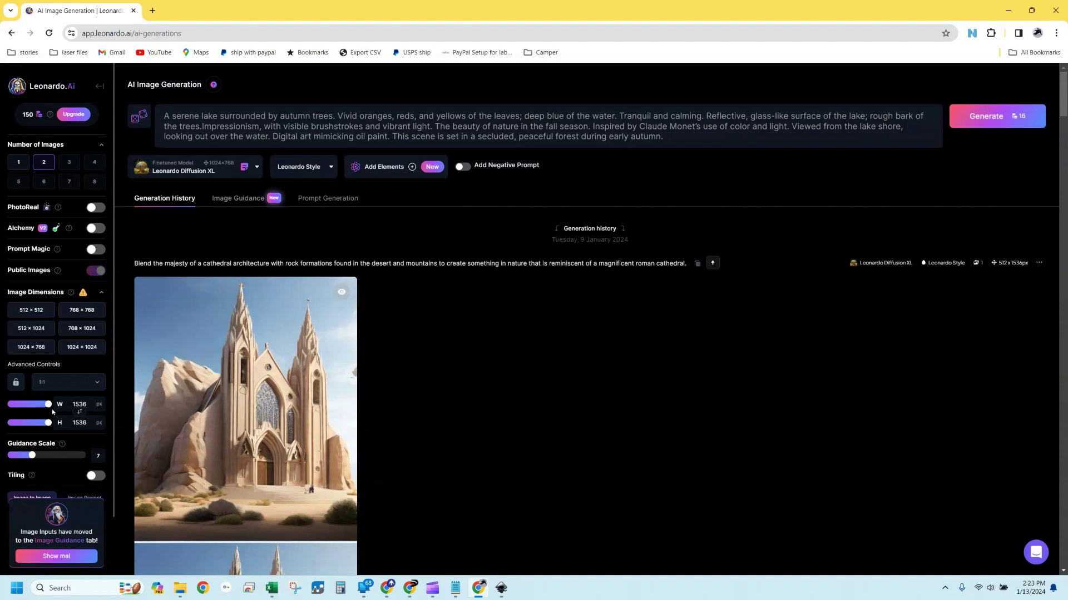
{"action": "left_click_drag", "start_coordinate": [49, 405], "coordinate": [7, 405]}
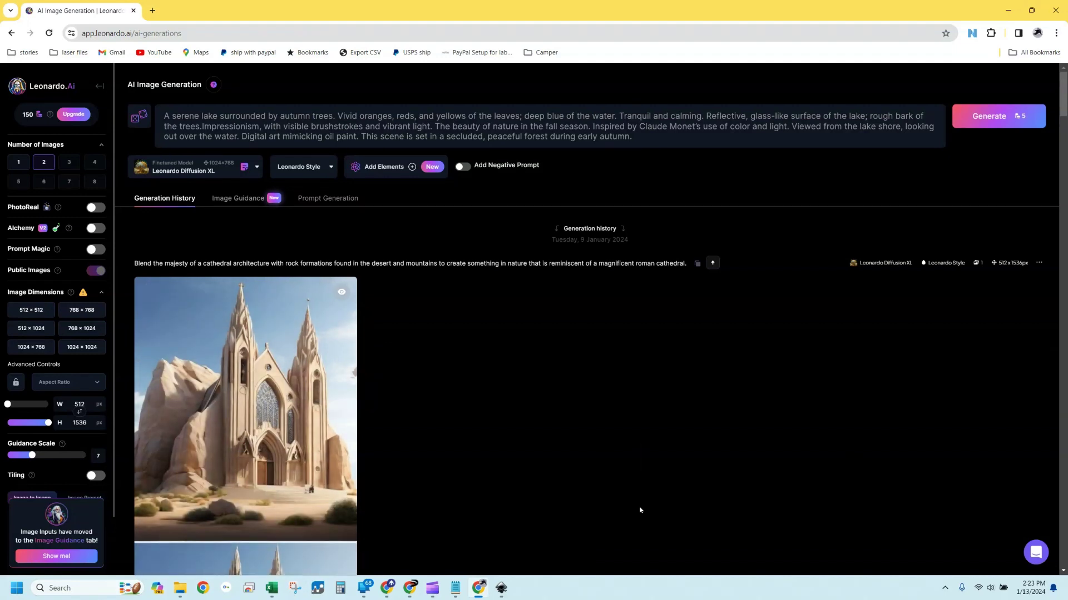
Open the prompt-crafting article from Donek's NEWS page and scroll to its autumn-lake example prompt
{"action": "left_click", "coordinate": [408, 592]}
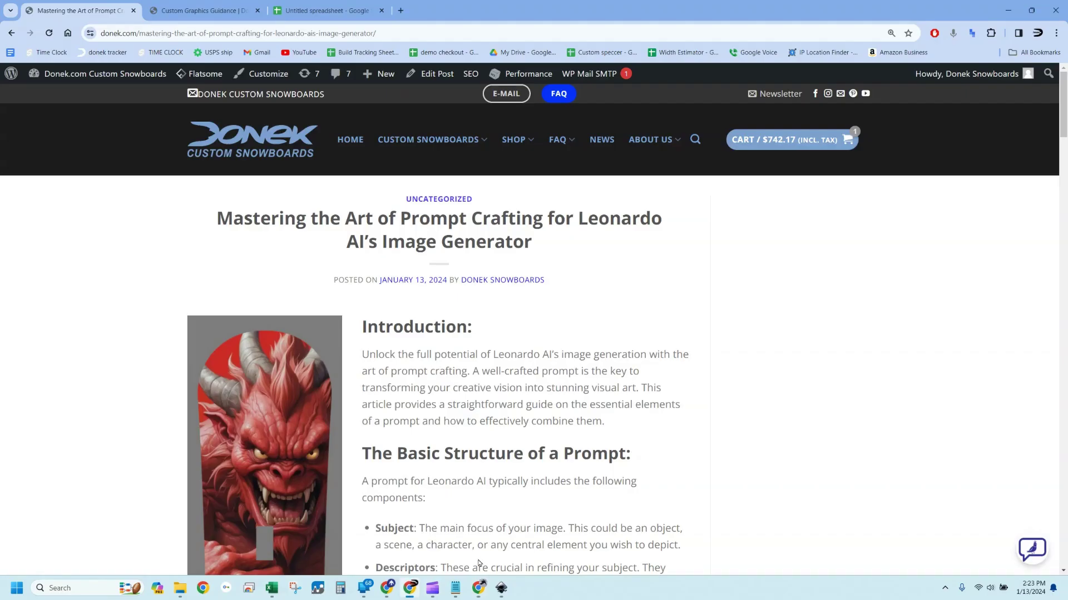
{"action": "left_click", "coordinate": [602, 140]}
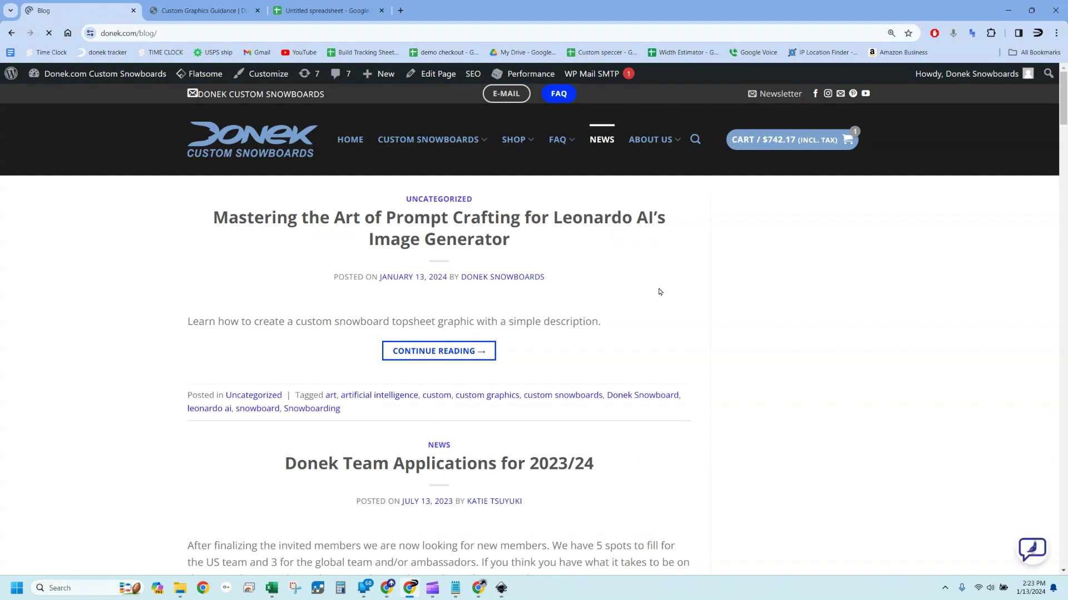
{"action": "left_click", "coordinate": [453, 223]}
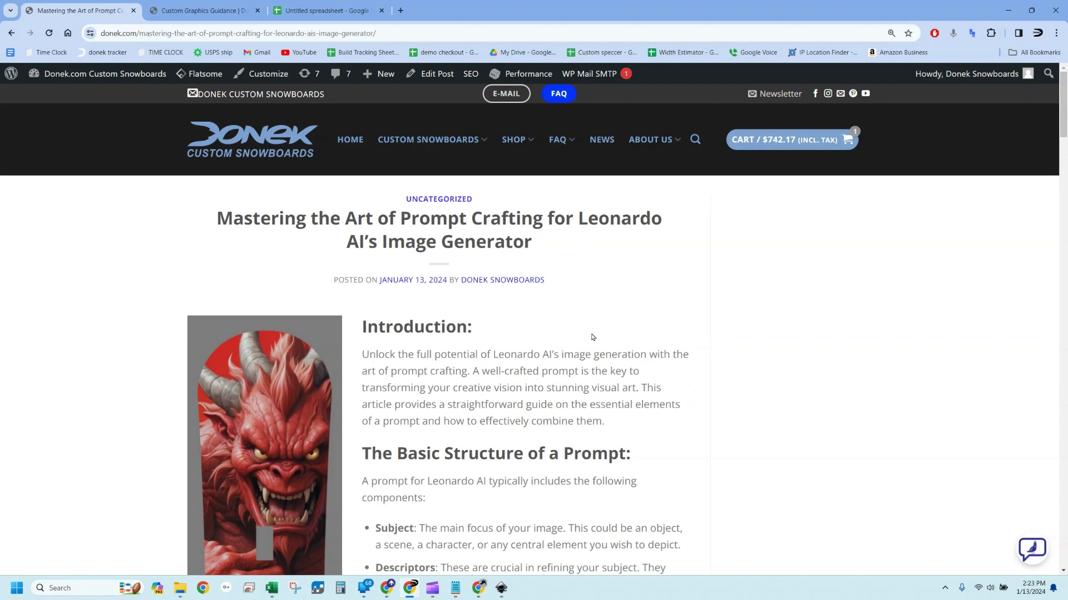
{"action": "scroll", "coordinate": [593, 337], "scroll_direction": "down", "scroll_amount": 5}
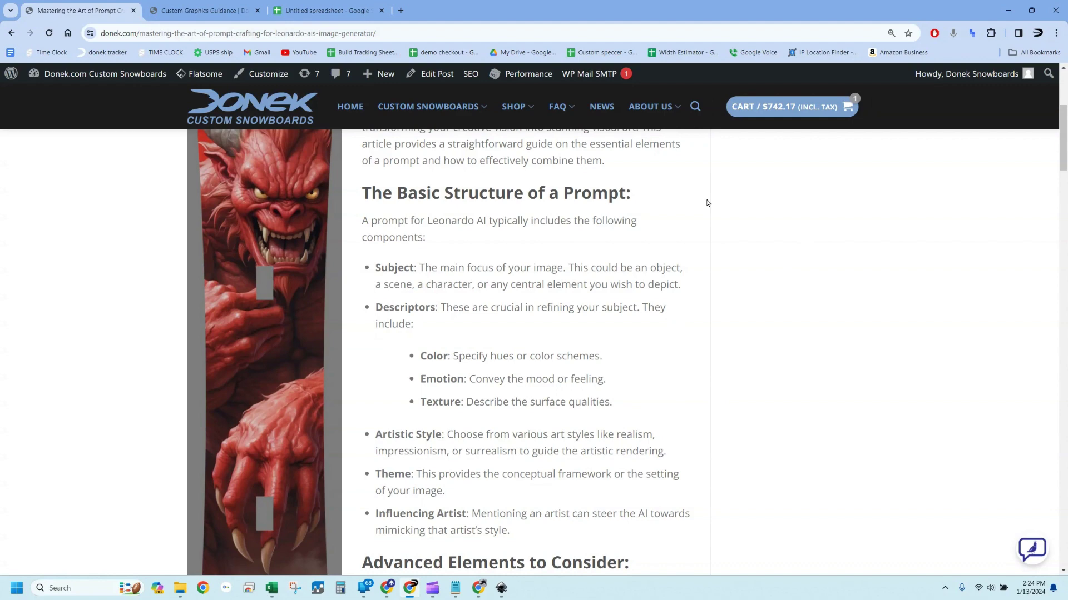
{"action": "scroll", "coordinate": [658, 288], "scroll_direction": "down", "scroll_amount": 4}
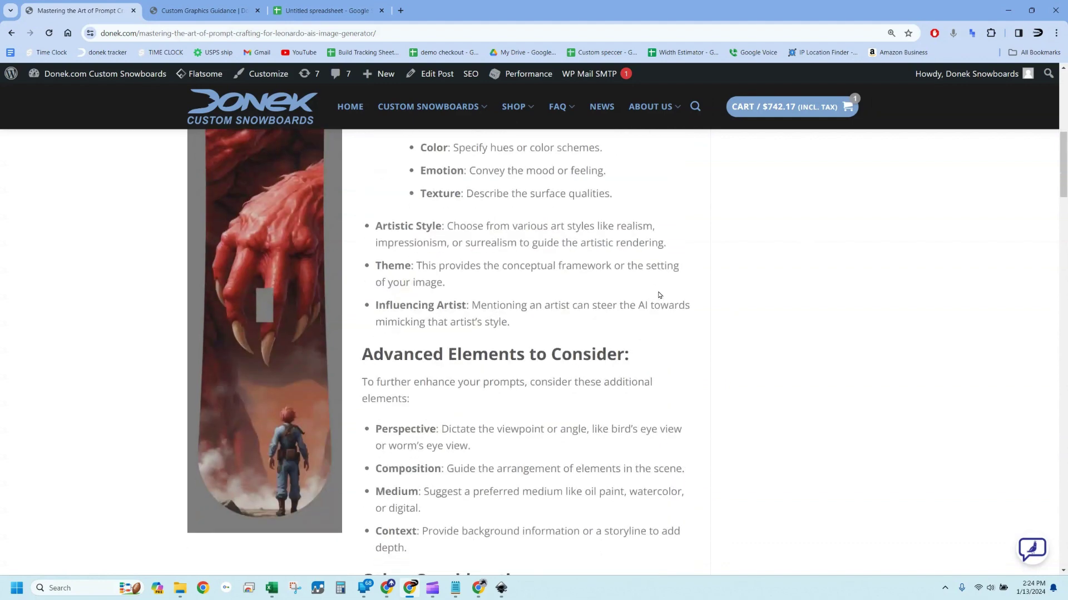
{"action": "scroll", "coordinate": [658, 295], "scroll_direction": "down", "scroll_amount": 8}
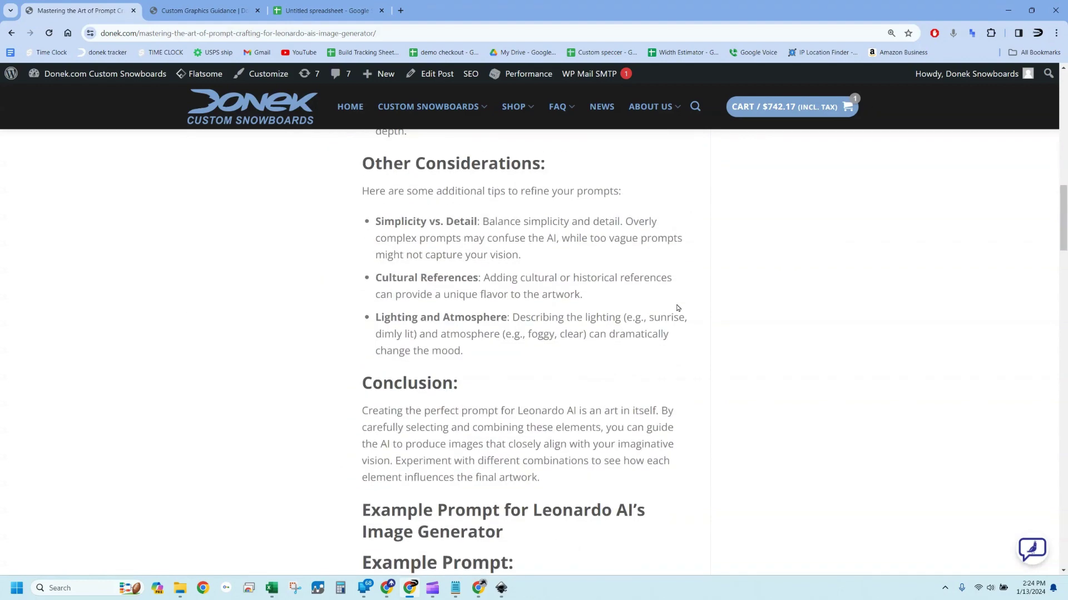
{"action": "scroll", "coordinate": [672, 339], "scroll_direction": "down", "scroll_amount": 3}
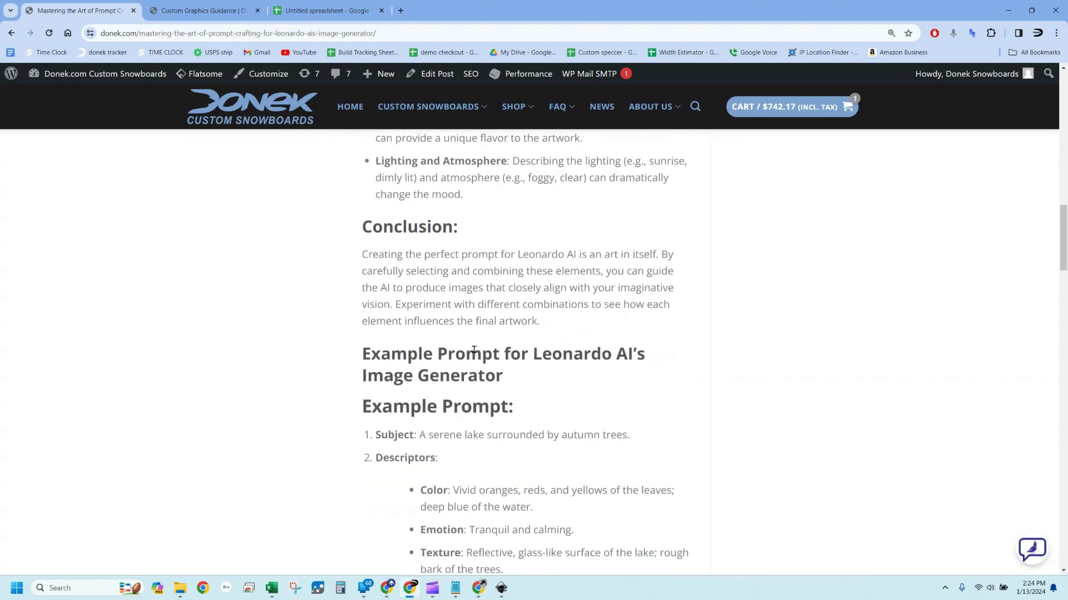
{"action": "scroll", "coordinate": [632, 381], "scroll_direction": "down", "scroll_amount": 10}
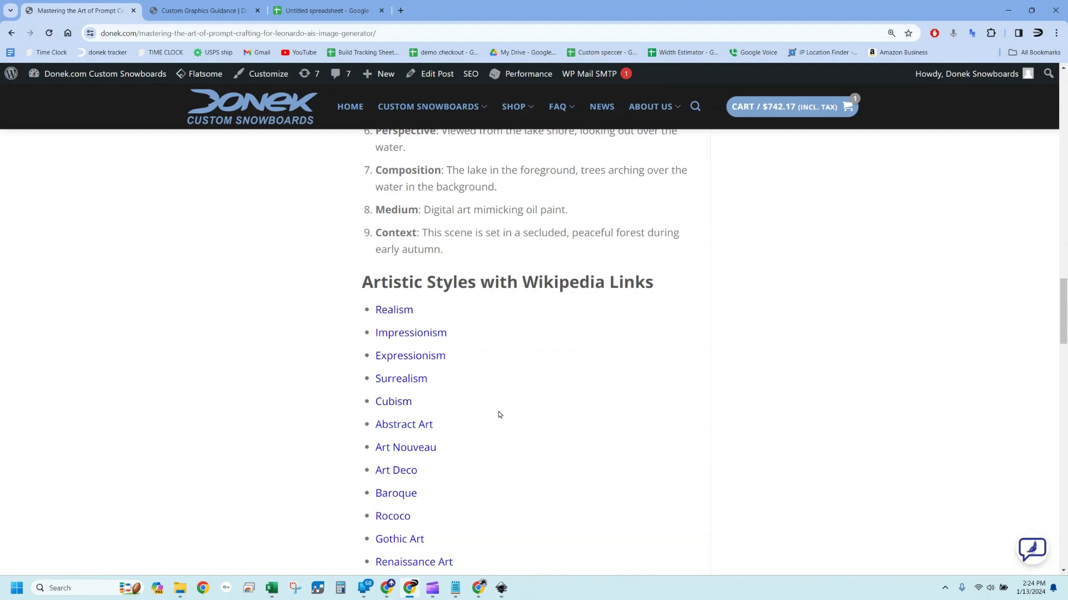
{"action": "scroll", "coordinate": [499, 415], "scroll_direction": "down", "scroll_amount": 2}
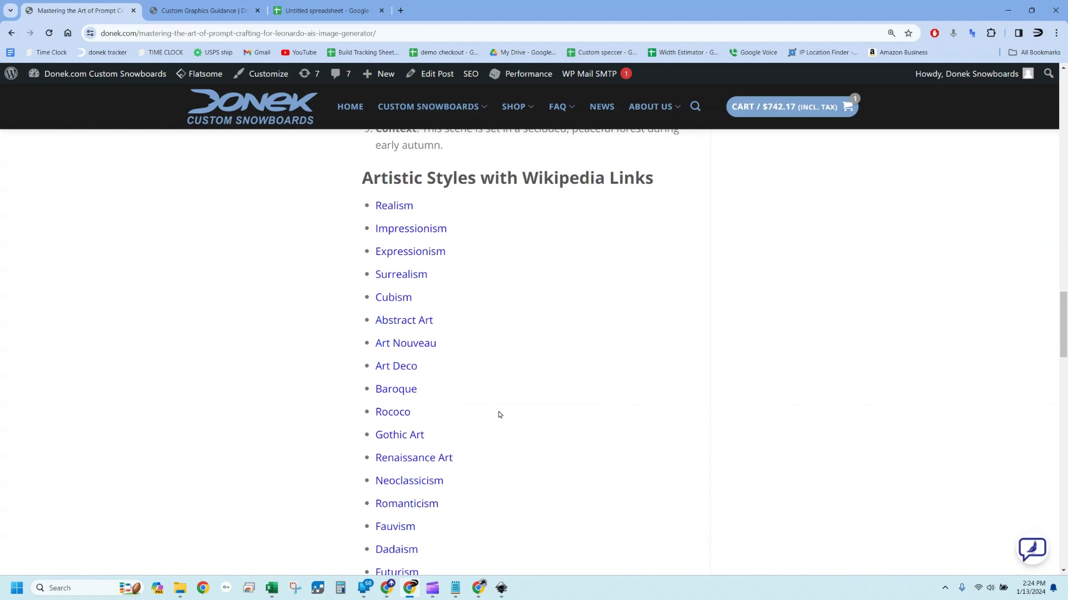
{"action": "scroll", "coordinate": [499, 415], "scroll_direction": "down", "scroll_amount": 4}
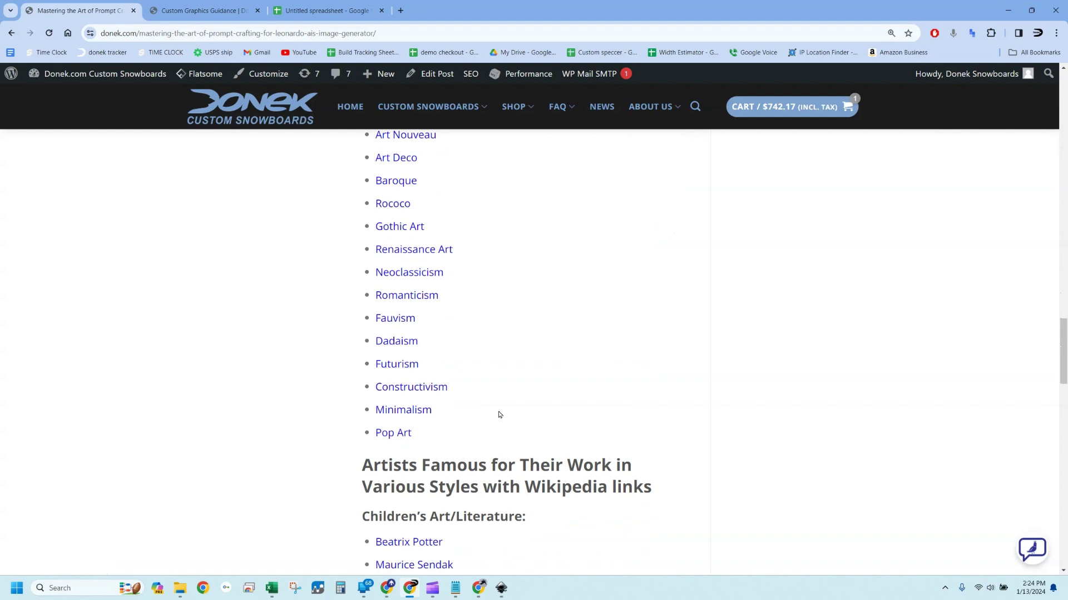
{"action": "scroll", "coordinate": [592, 344], "scroll_direction": "down", "scroll_amount": 4}
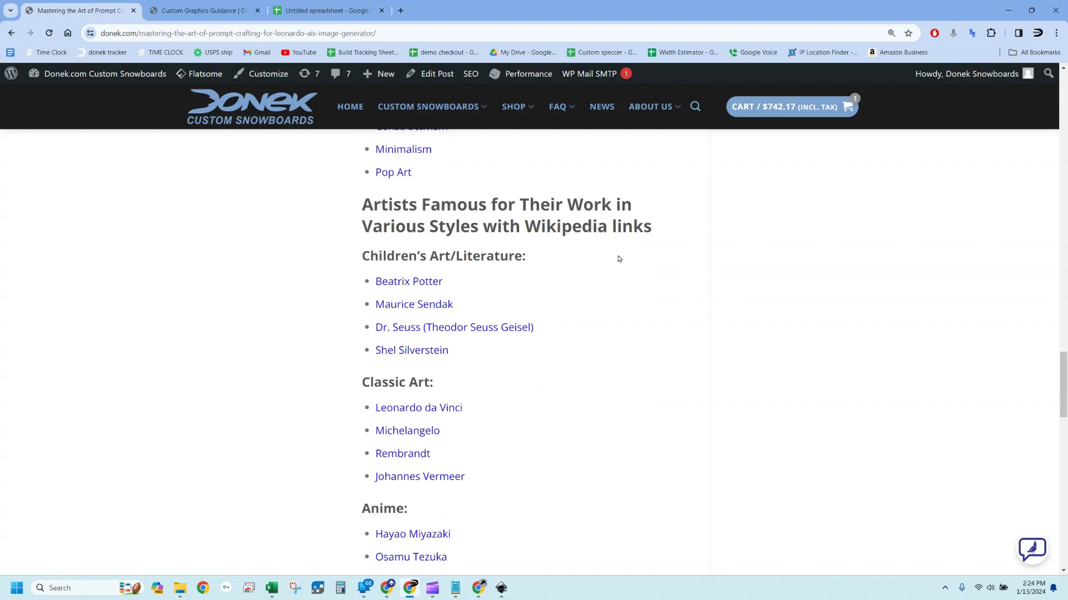
{"action": "scroll", "coordinate": [539, 411], "scroll_direction": "down", "scroll_amount": 5}
{"action": "scroll", "coordinate": [539, 410], "scroll_direction": "up", "scroll_amount": 20}
{"action": "scroll", "coordinate": [539, 404], "scroll_direction": "up", "scroll_amount": 8}
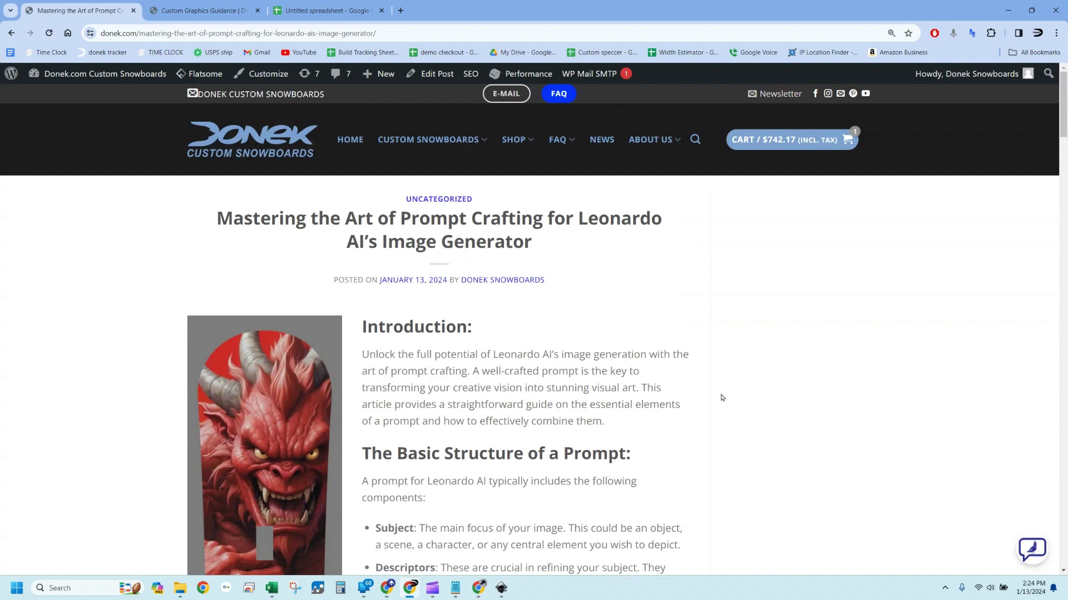
Scroll the Donek article to its Example Prompt, then switch back to the Leonardo.Ai window
{"action": "left_click", "coordinate": [482, 593]}
{"action": "left_click", "coordinate": [482, 593]}
{"action": "scroll", "coordinate": [532, 539], "scroll_direction": "down", "scroll_amount": 10}
{"action": "scroll", "coordinate": [550, 475], "scroll_direction": "up", "scroll_amount": 3}
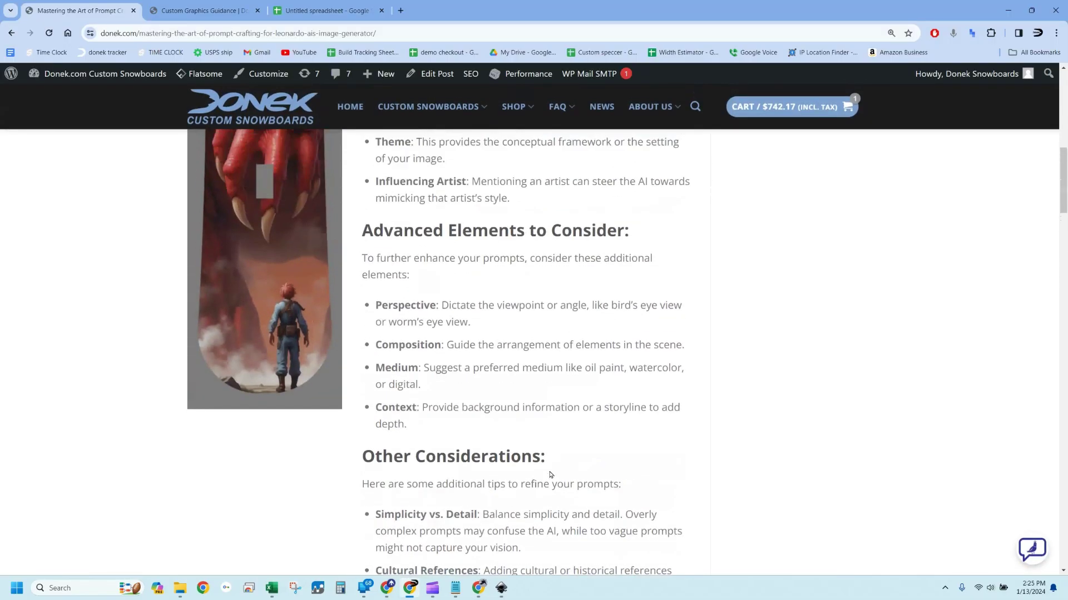
{"action": "scroll", "coordinate": [581, 445], "scroll_direction": "up", "scroll_amount": 2}
{"action": "scroll", "coordinate": [505, 356], "scroll_direction": "up", "scroll_amount": 4}
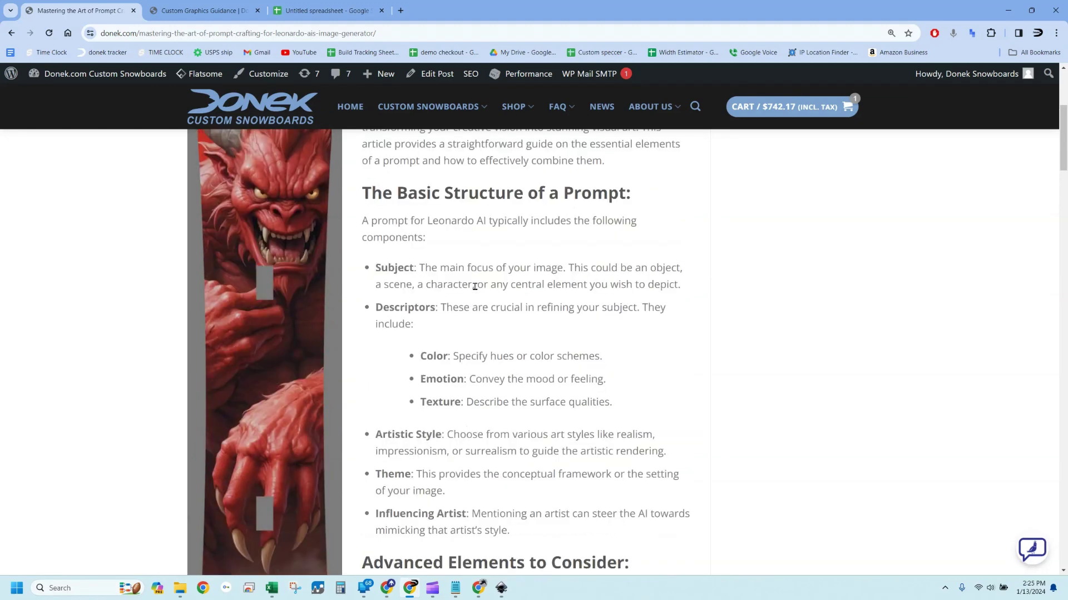
{"action": "scroll", "coordinate": [492, 357], "scroll_direction": "down", "scroll_amount": 12}
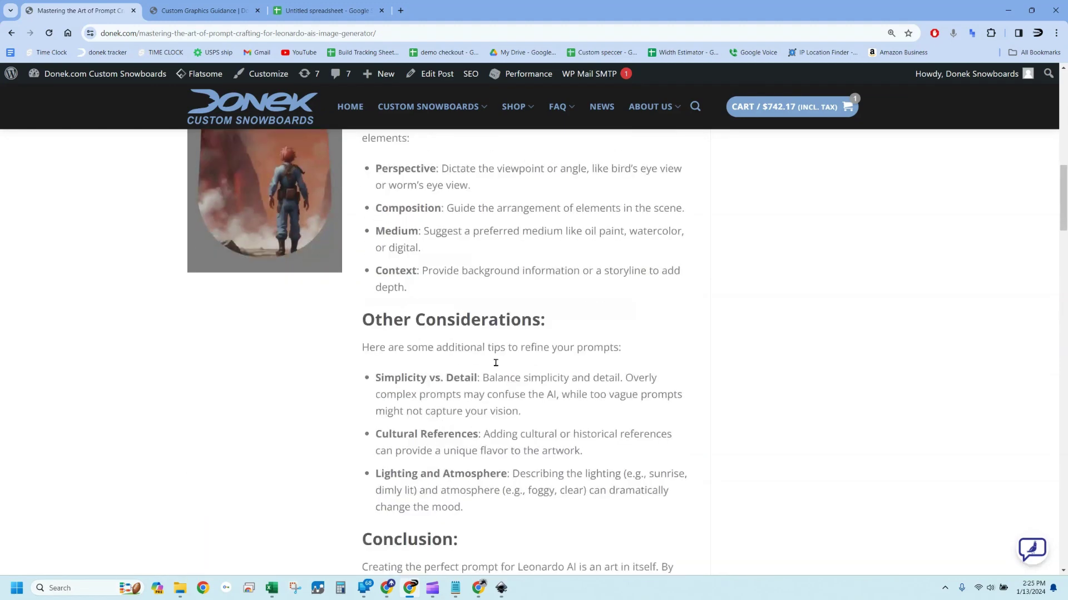
{"action": "scroll", "coordinate": [659, 394], "scroll_direction": "down", "scroll_amount": 5}
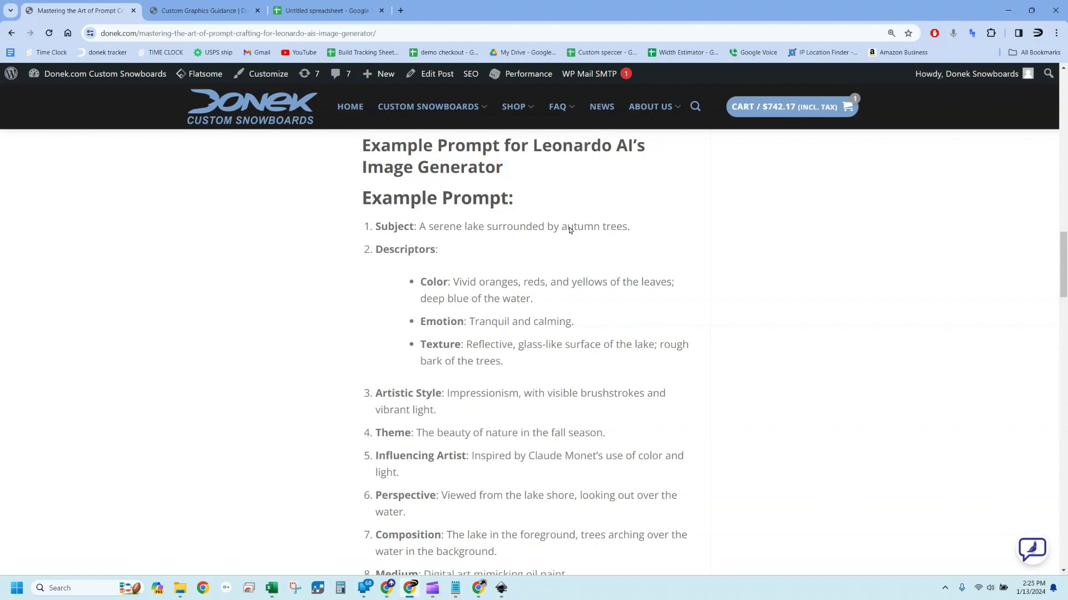
{"action": "left_click", "coordinate": [478, 588]}
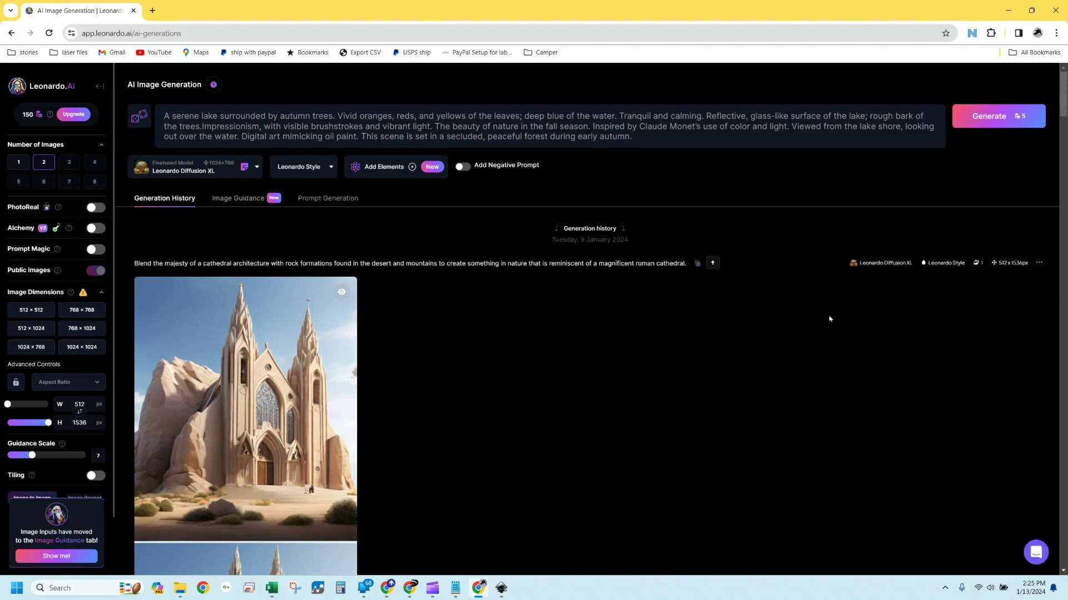
Generate two 1024×768 autumn-lake images using the Leonardo Diffusion XL model
{"action": "left_click", "coordinate": [257, 168]}
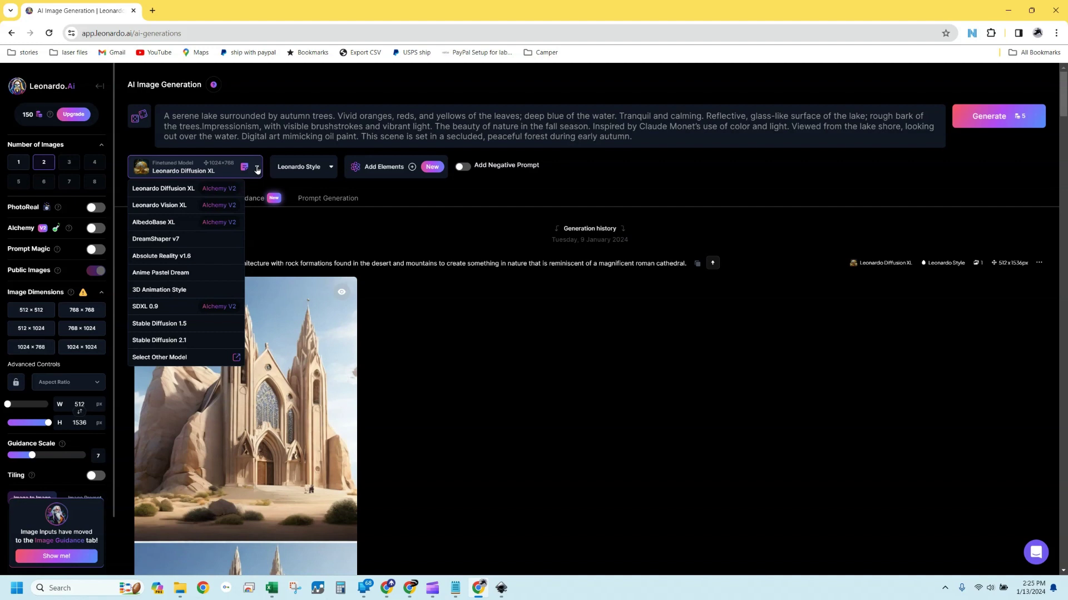
{"action": "left_click", "coordinate": [175, 192]}
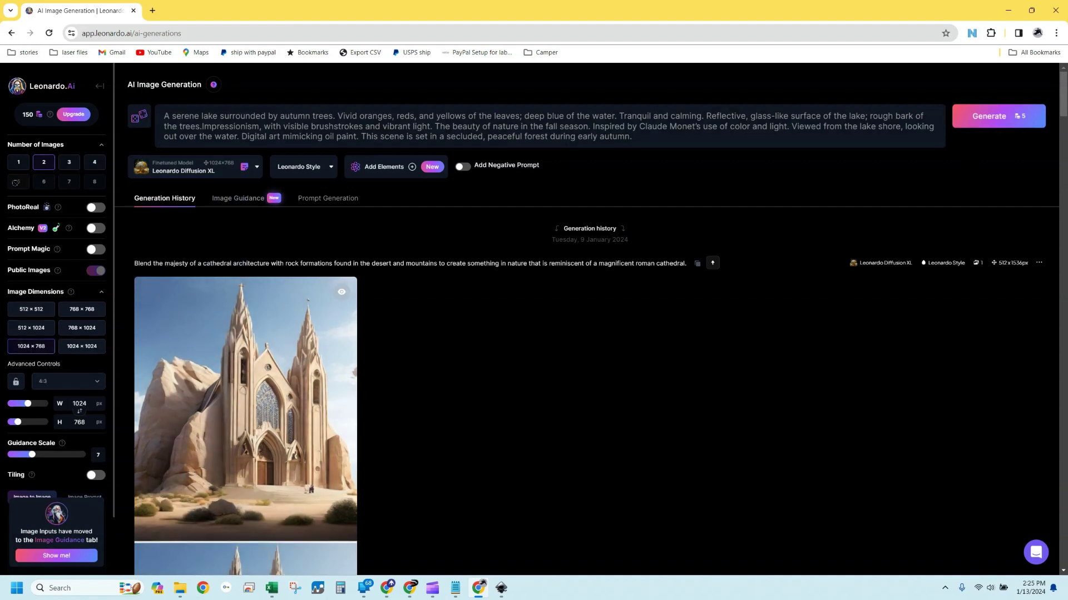
{"action": "left_click", "coordinate": [44, 164]}
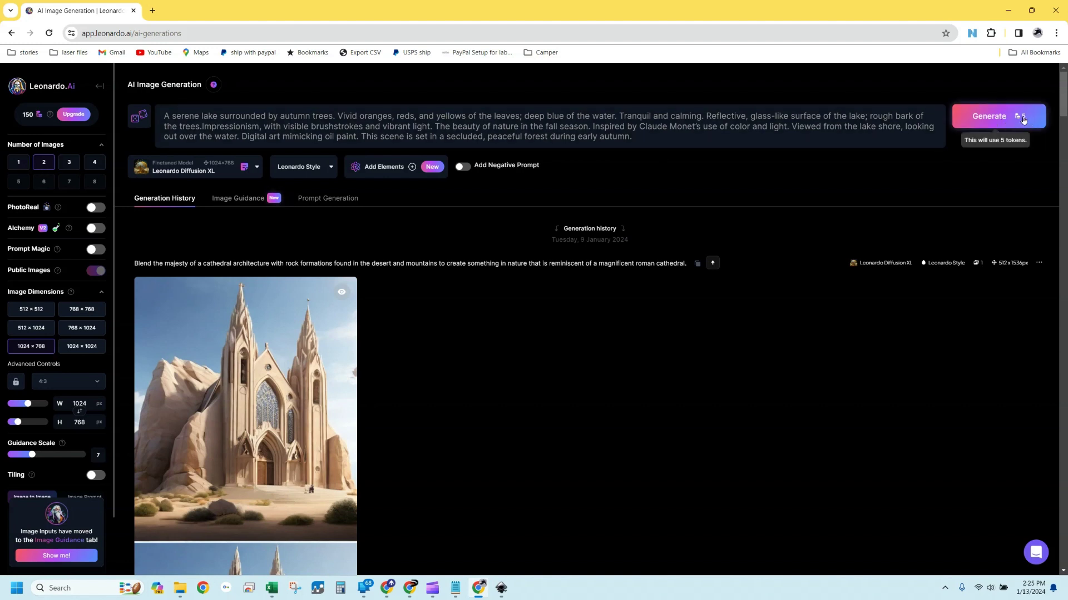
{"action": "mouse_move", "coordinate": [49, 113]}
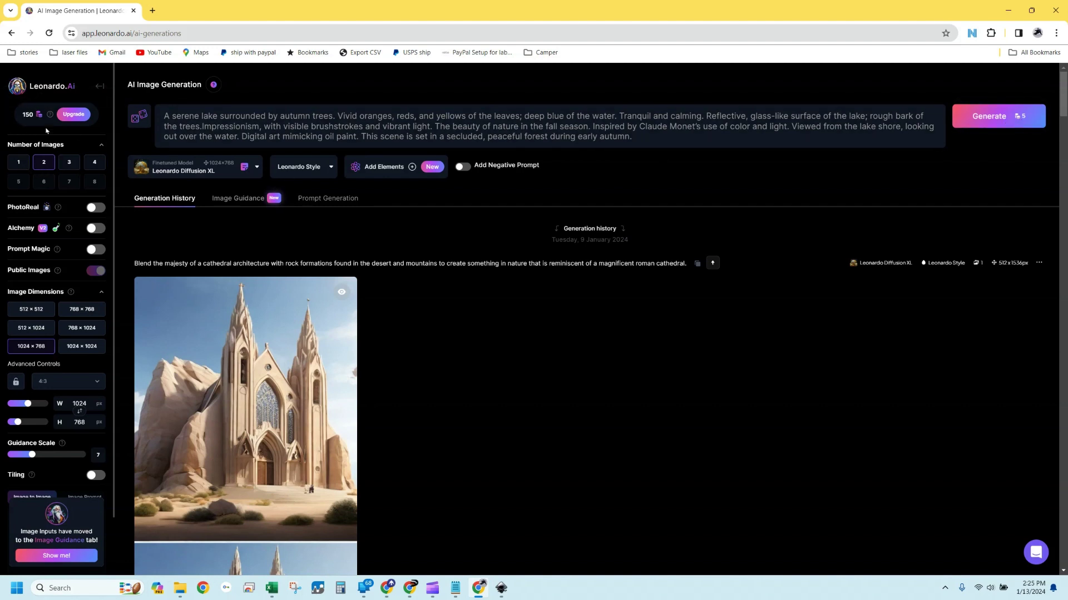
{"action": "left_click", "coordinate": [981, 119]}
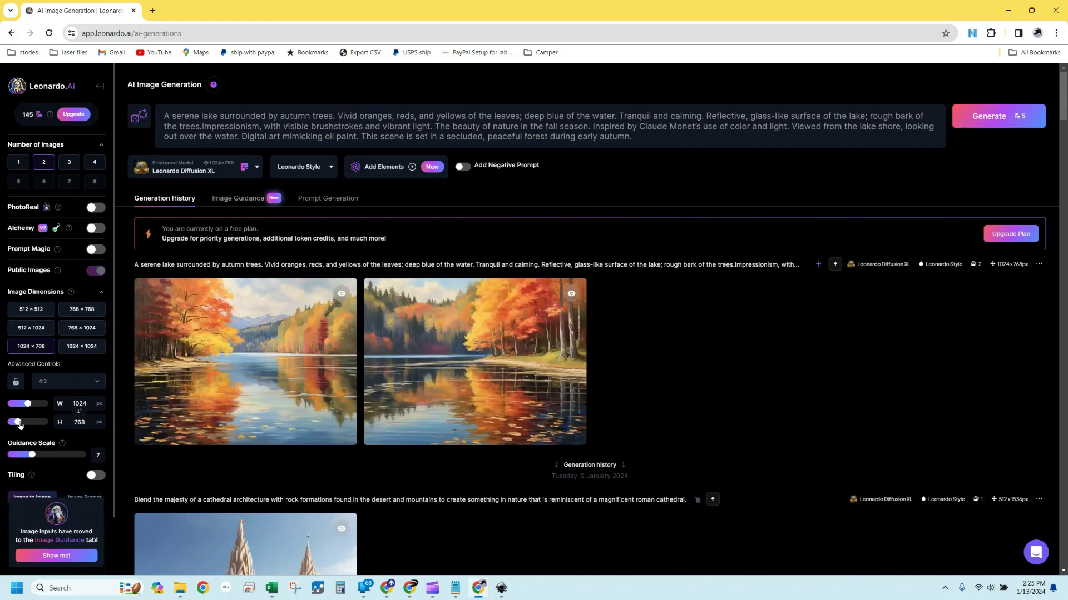
Raise the height to 1536 and generate two tall 512×1536 autumn-lake images
{"action": "left_click_drag", "start_coordinate": [18, 422], "coordinate": [6, 410]}
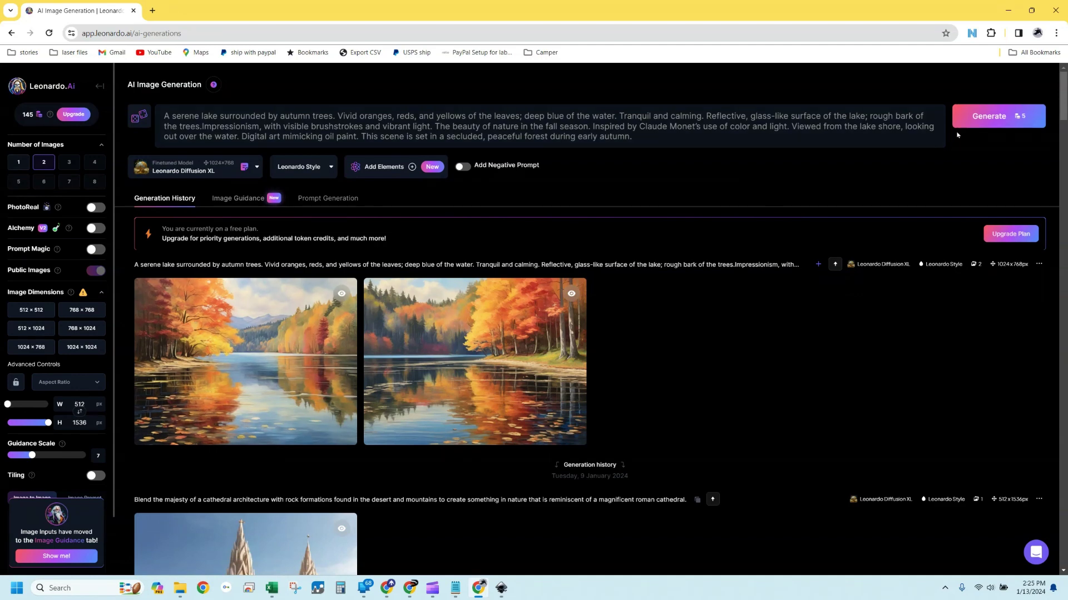
{"action": "left_click", "coordinate": [976, 116]}
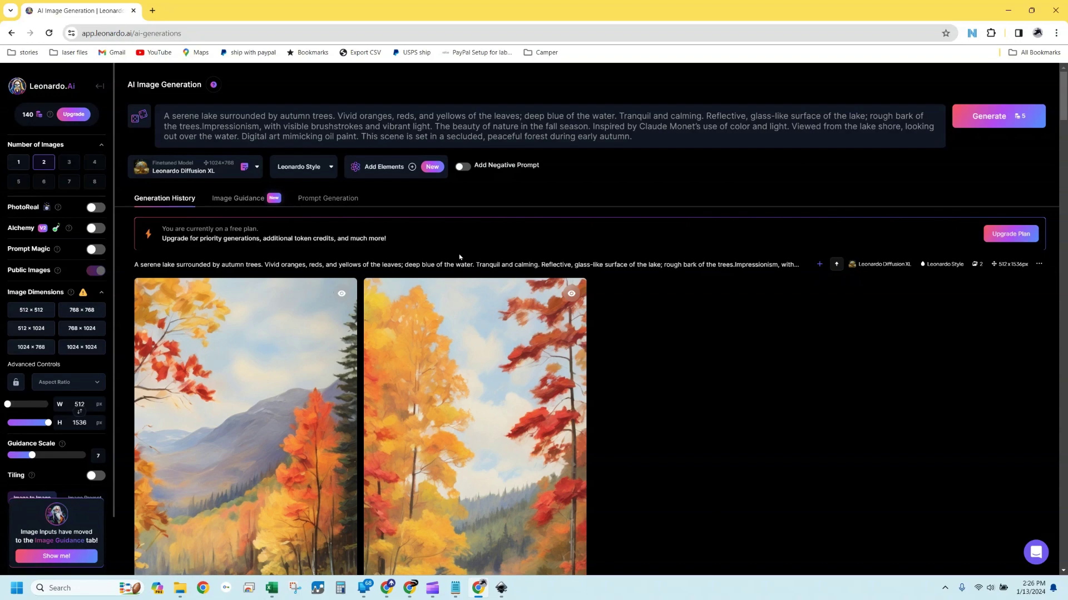
{"action": "scroll", "coordinate": [459, 257], "scroll_direction": "down", "scroll_amount": 10}
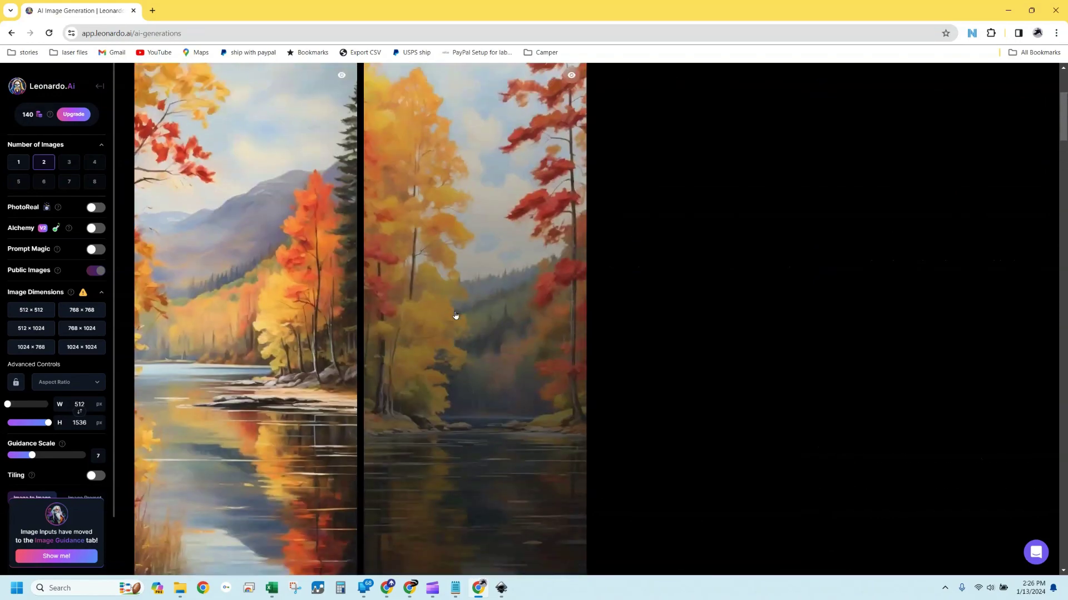
{"action": "scroll", "coordinate": [456, 315], "scroll_direction": "up", "scroll_amount": 5}
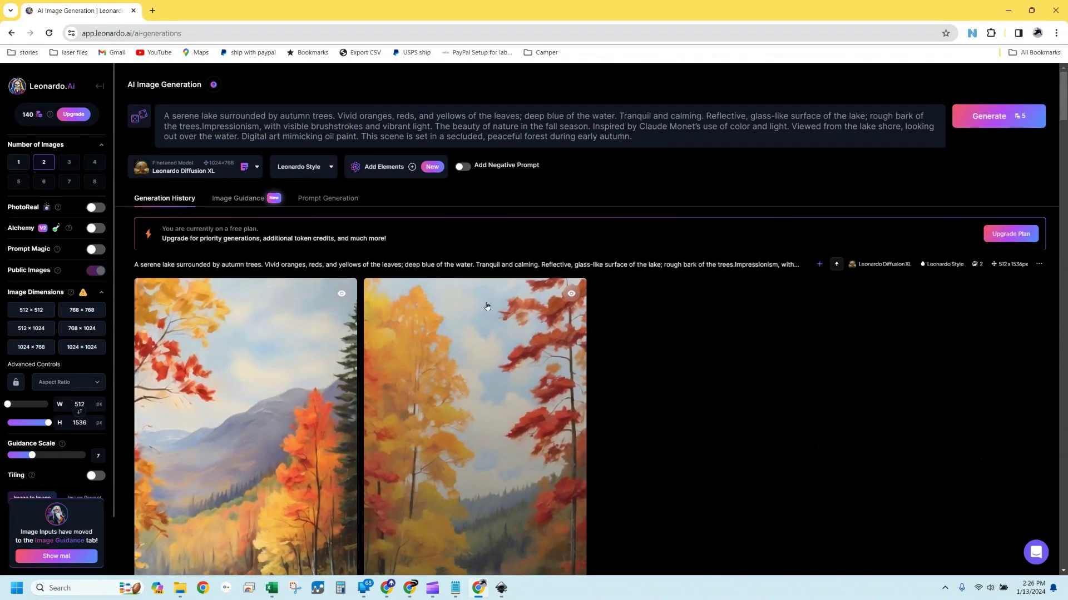
Browse the Select Other Model gallery, then choose SDXL 0.9 as the image model
{"action": "left_click", "coordinate": [256, 169]}
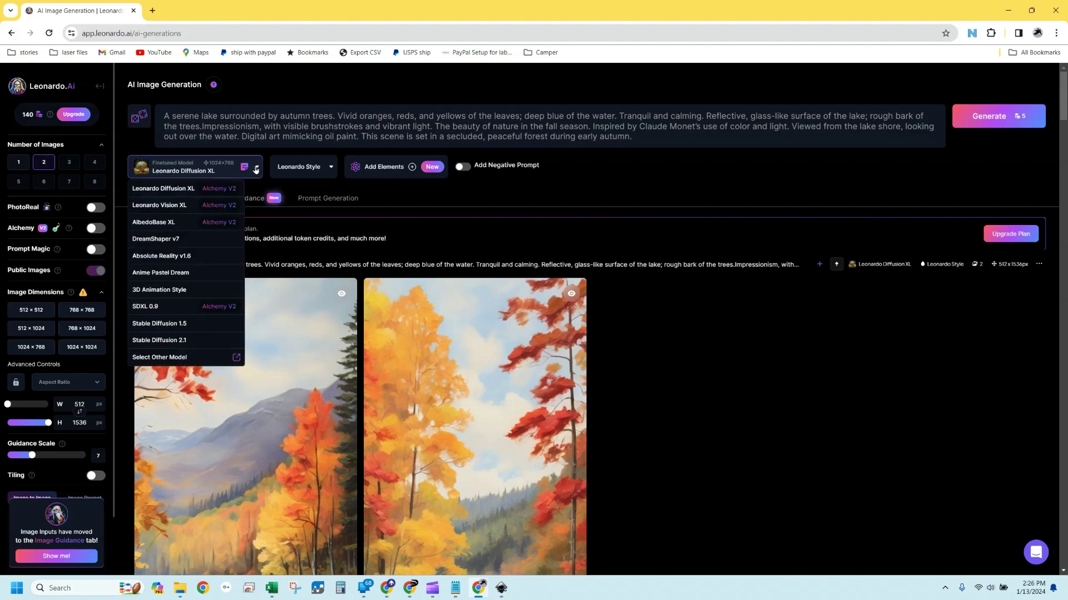
{"action": "left_click", "coordinate": [236, 358]}
{"action": "scroll", "coordinate": [602, 242], "scroll_direction": "down", "scroll_amount": 15}
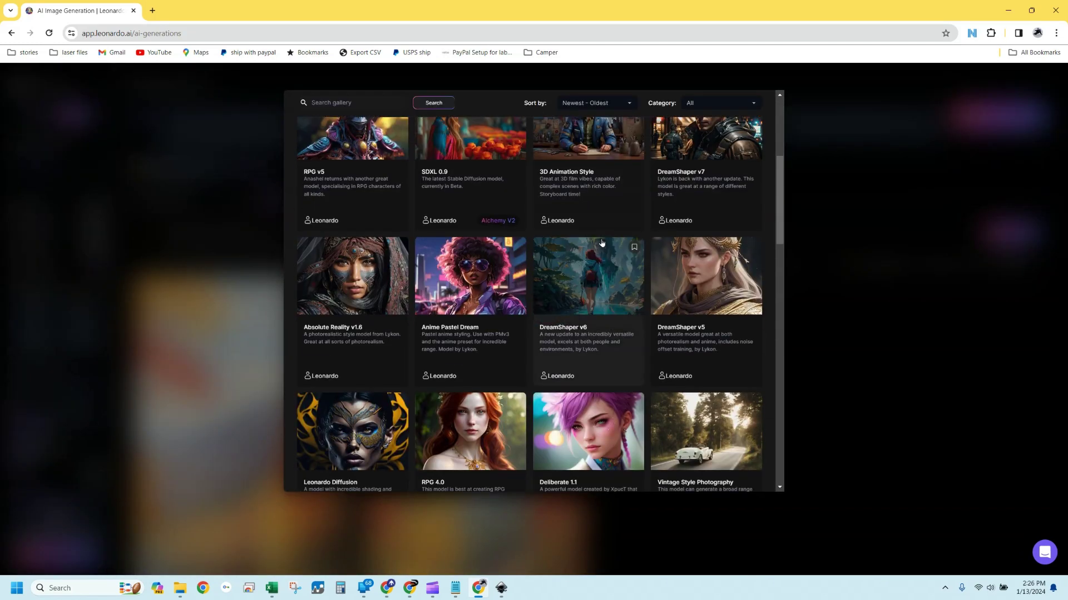
{"action": "scroll", "coordinate": [602, 243], "scroll_direction": "down", "scroll_amount": 7}
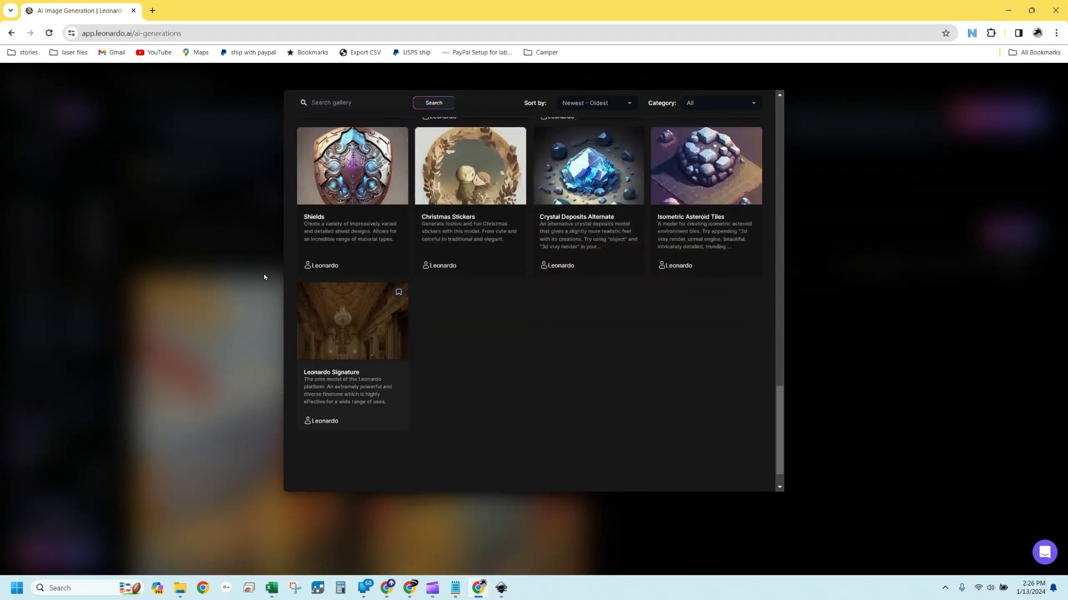
{"action": "left_click", "coordinate": [227, 257]}
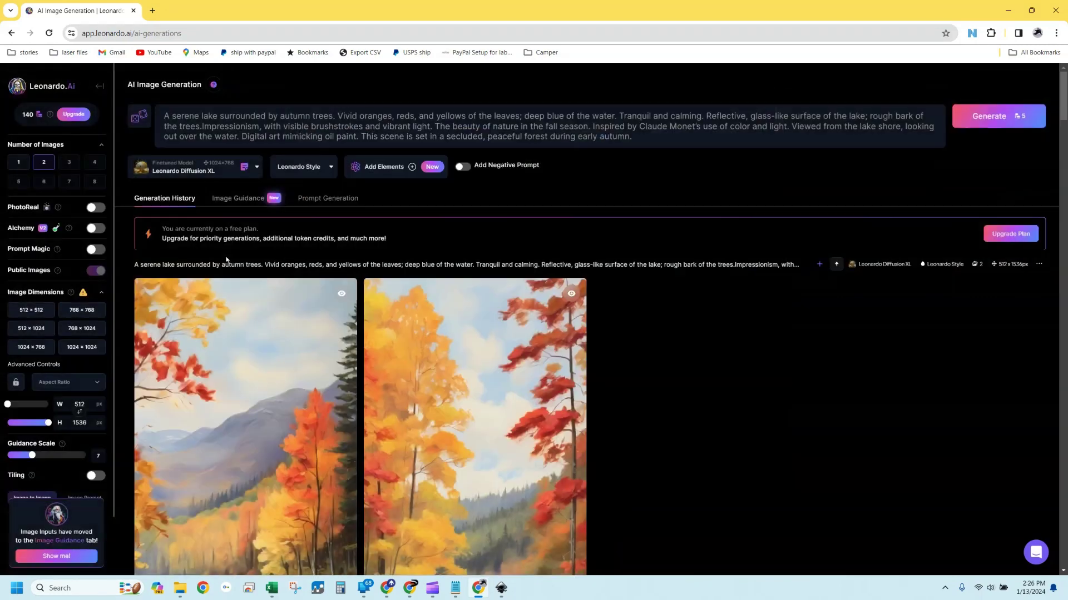
{"action": "left_click", "coordinate": [257, 168]}
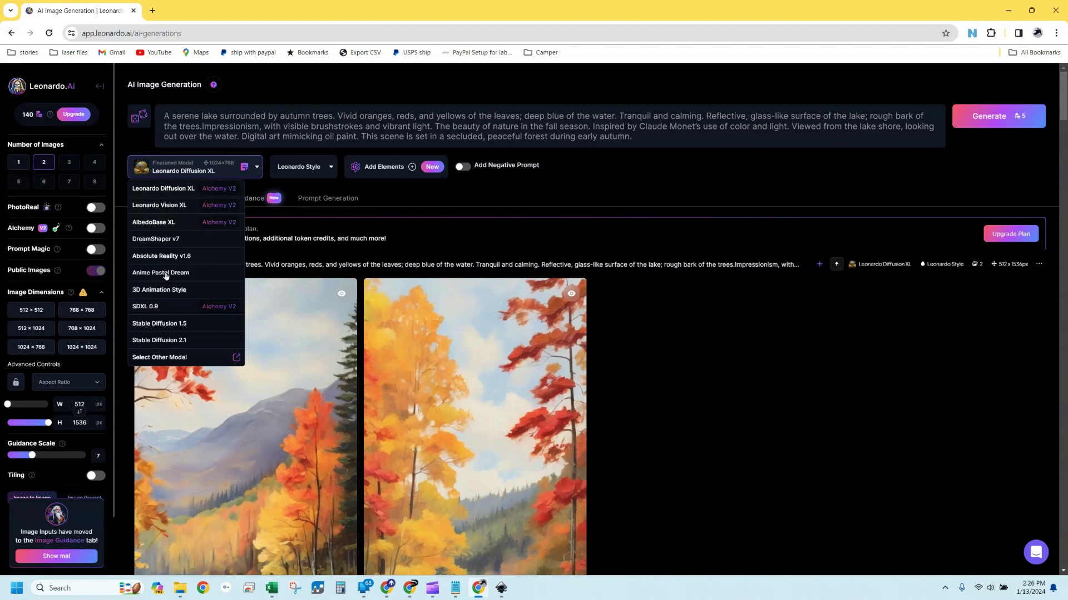
{"action": "left_click", "coordinate": [144, 308]}
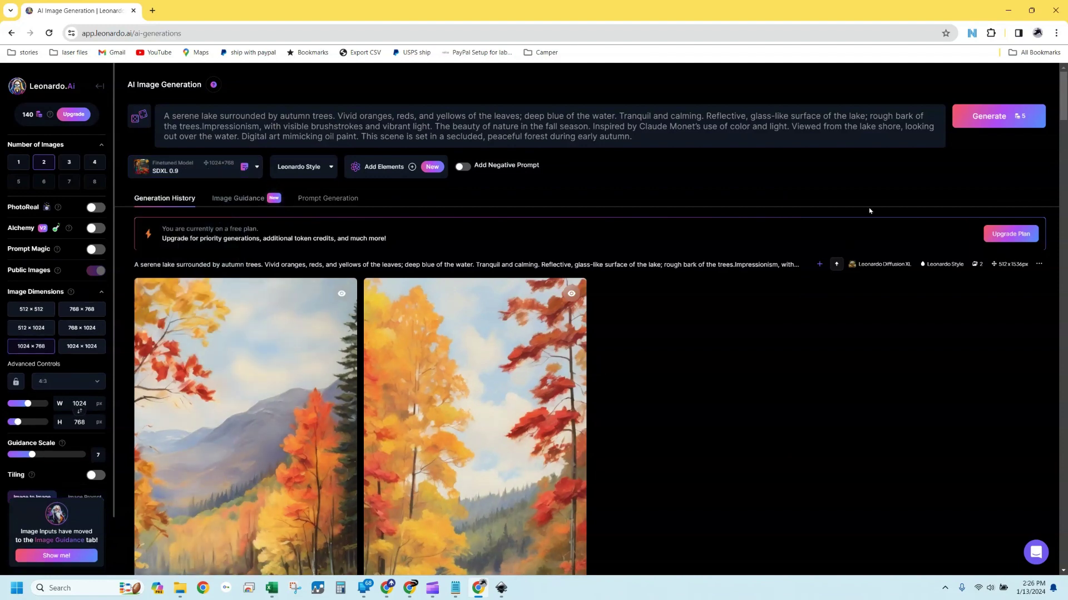
Generate a tall 512×1536 autumn-lake pair with SDXL 0.9 and review the results
{"action": "left_click", "coordinate": [987, 116]}
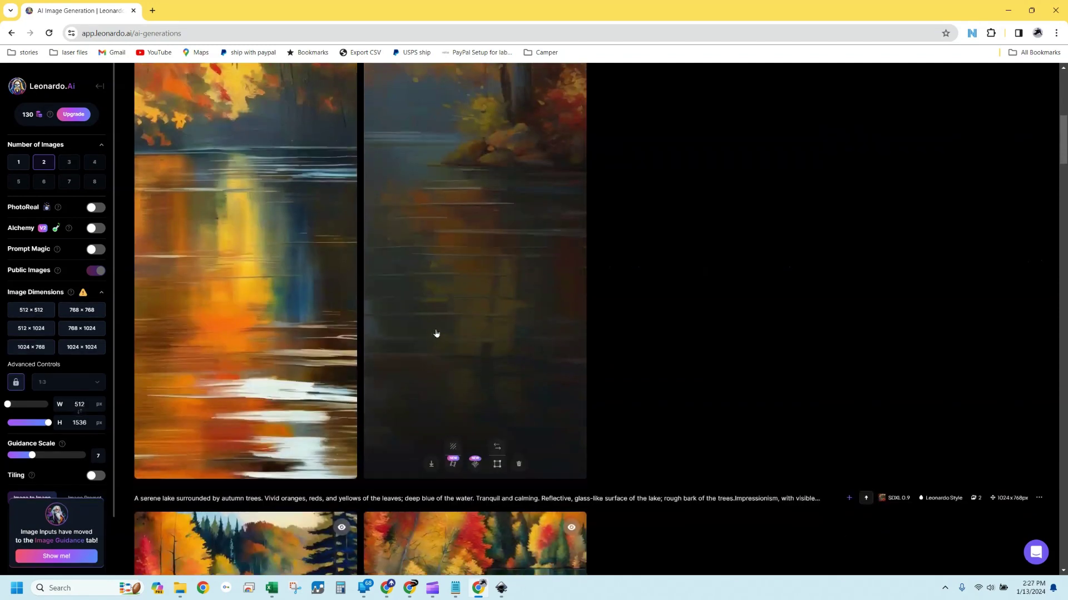
{"action": "scroll", "coordinate": [923, 306], "scroll_direction": "up", "scroll_amount": 5}
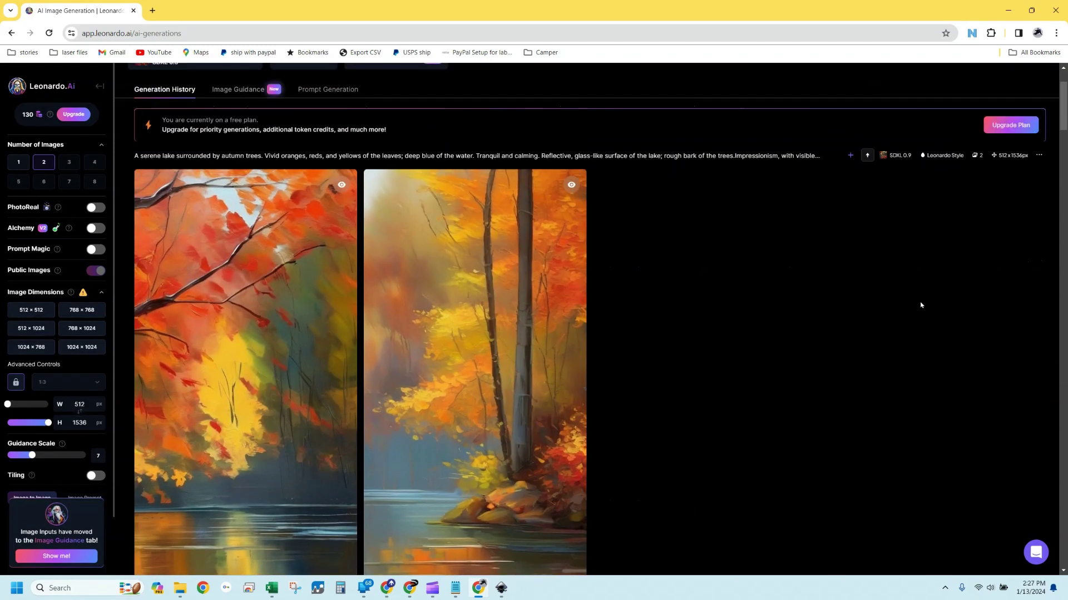
{"action": "scroll", "coordinate": [920, 305], "scroll_direction": "down", "scroll_amount": 8}
{"action": "scroll", "coordinate": [920, 305], "scroll_direction": "down", "scroll_amount": 10}
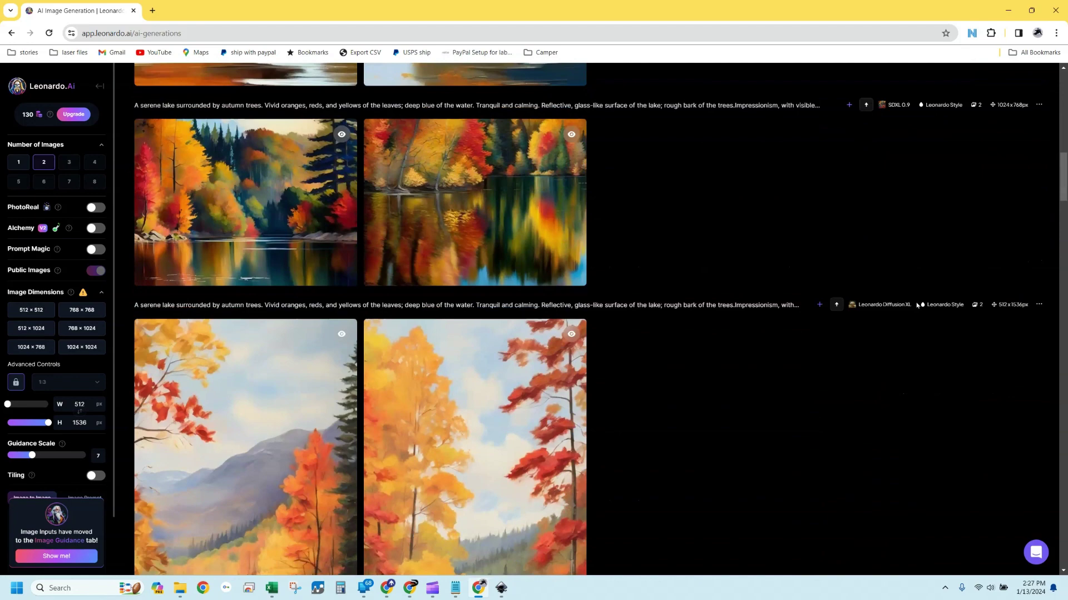
{"action": "scroll", "coordinate": [905, 316], "scroll_direction": "up", "scroll_amount": 15}
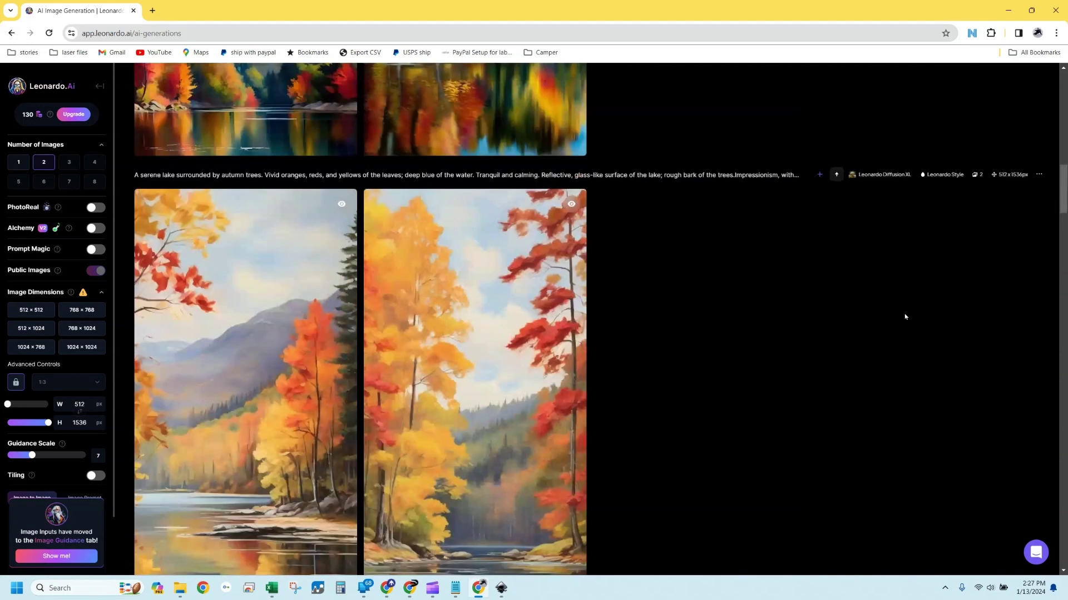
{"action": "scroll", "coordinate": [904, 317], "scroll_direction": "down", "scroll_amount": 3}
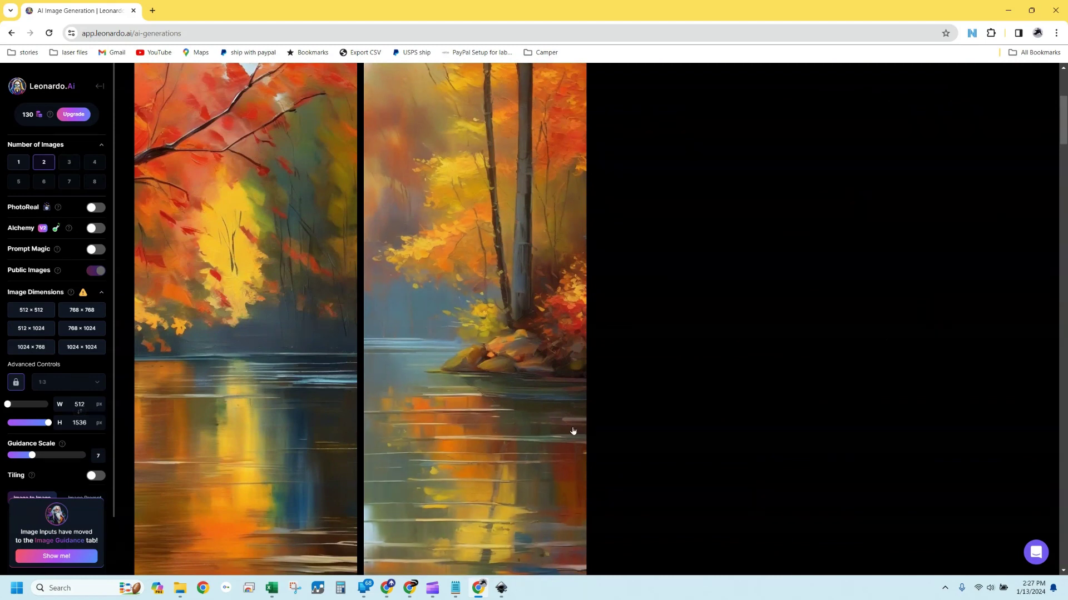
{"action": "scroll", "coordinate": [564, 424], "scroll_direction": "down", "scroll_amount": 5}
{"action": "scroll", "coordinate": [715, 376], "scroll_direction": "up", "scroll_amount": 2}
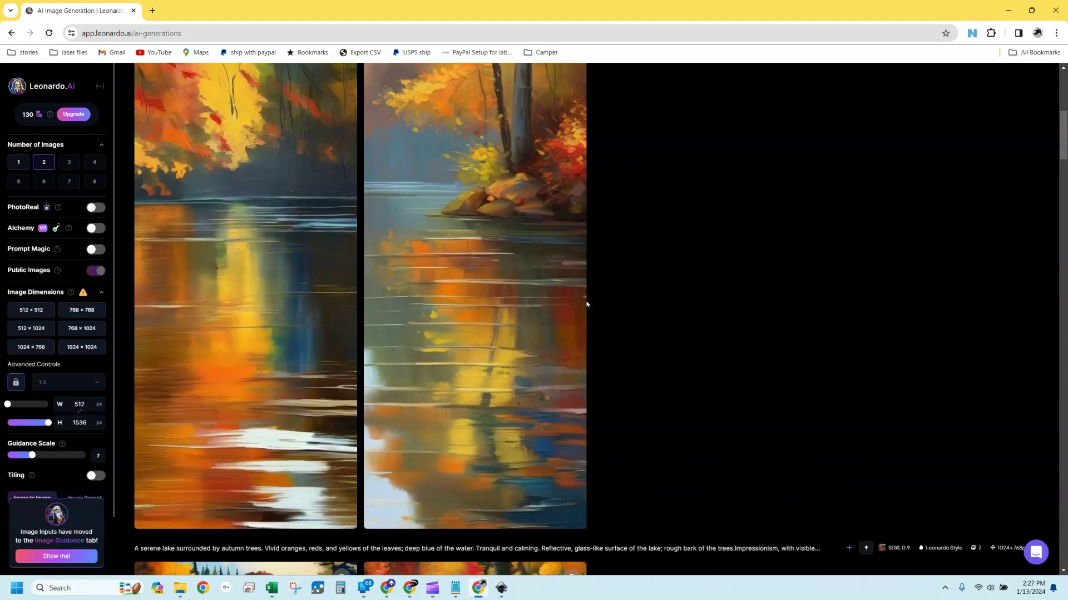
{"action": "scroll", "coordinate": [567, 281], "scroll_direction": "up", "scroll_amount": 1}
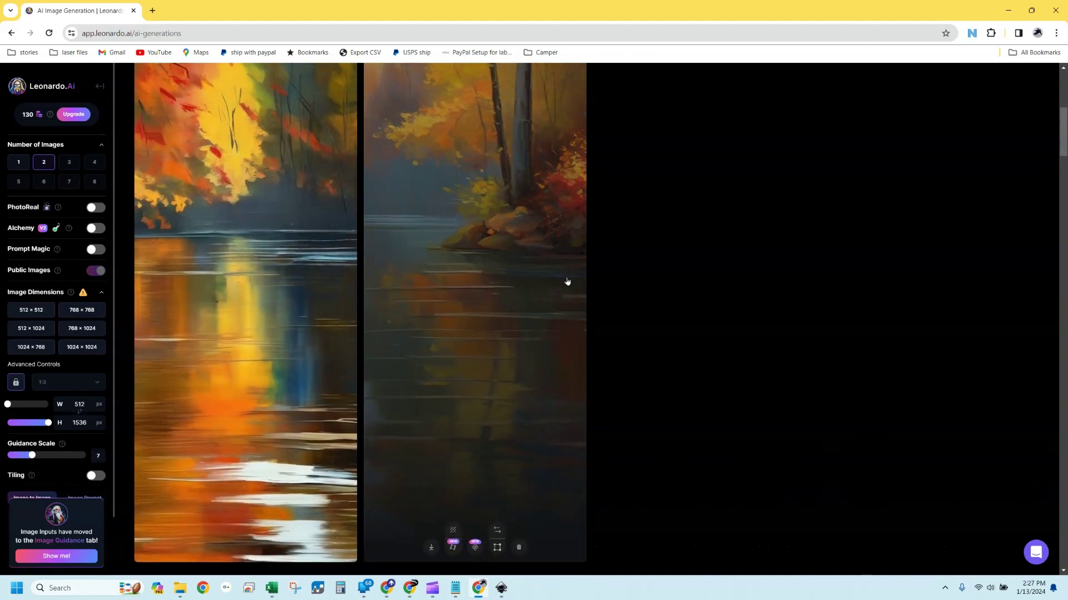
{"action": "scroll", "coordinate": [567, 282], "scroll_direction": "up", "scroll_amount": 6}
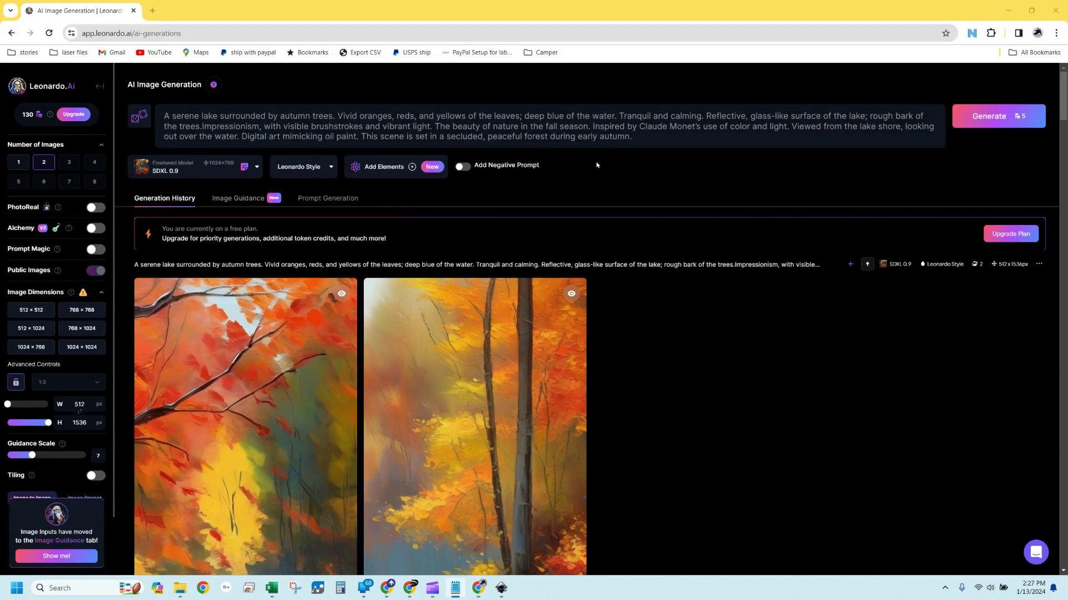
Paste the red-monster realism prompt and generate two 1024×768 images with AlbedoBase XL
{"action": "key", "text": "ctrl+a"}
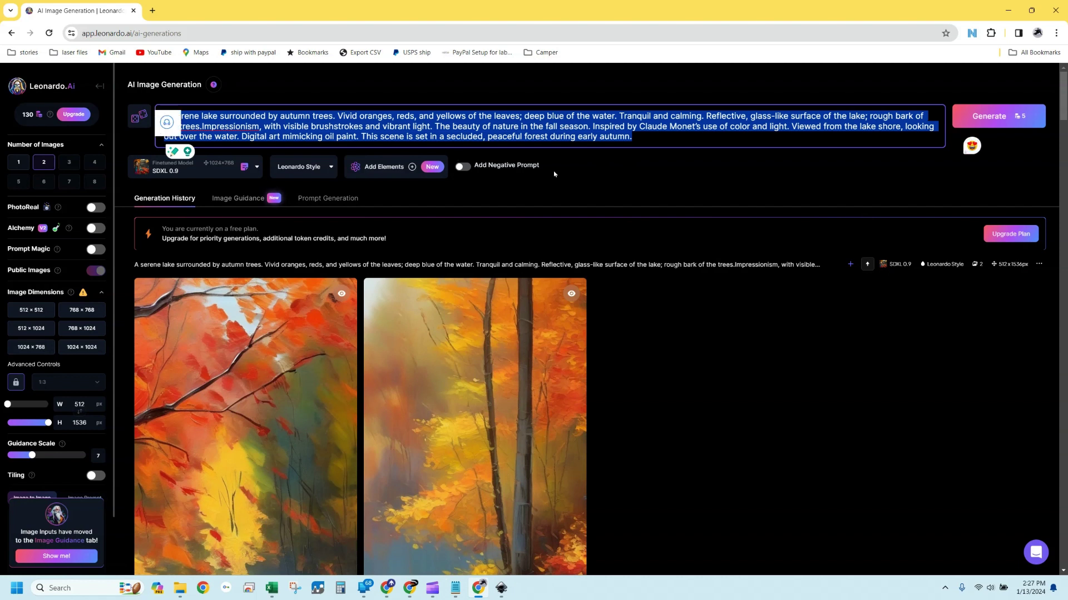
{"action": "key", "text": "ctrl+v"}
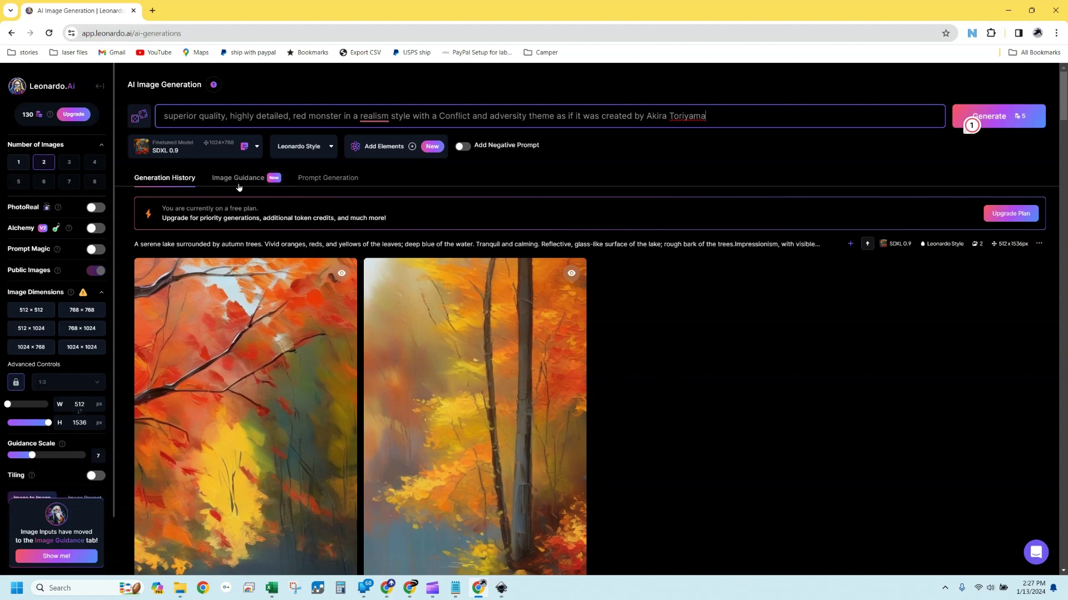
{"action": "left_click", "coordinate": [257, 148]}
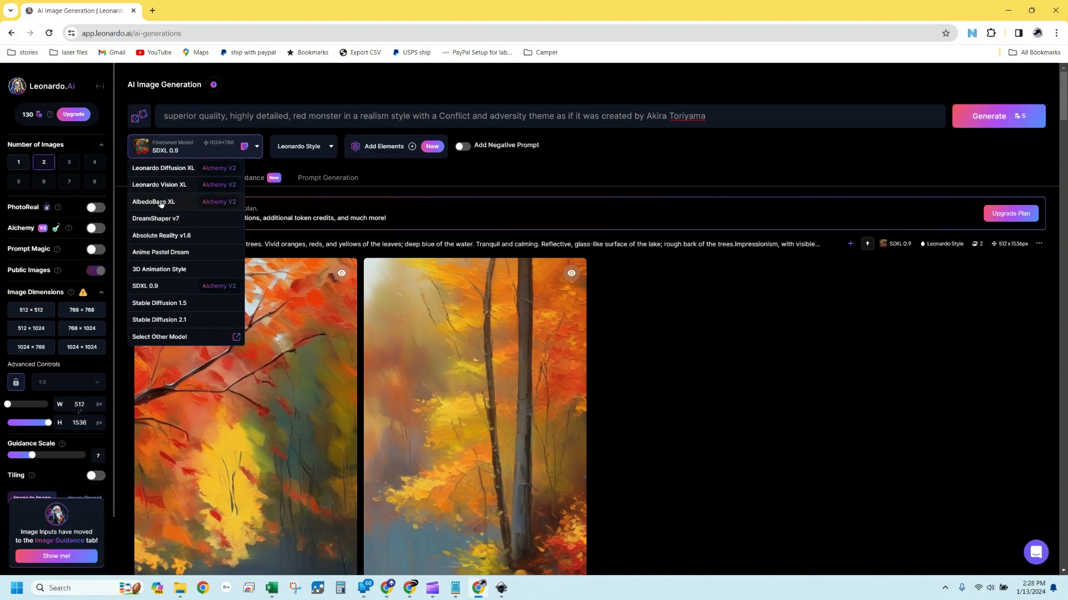
{"action": "left_click", "coordinate": [153, 202]}
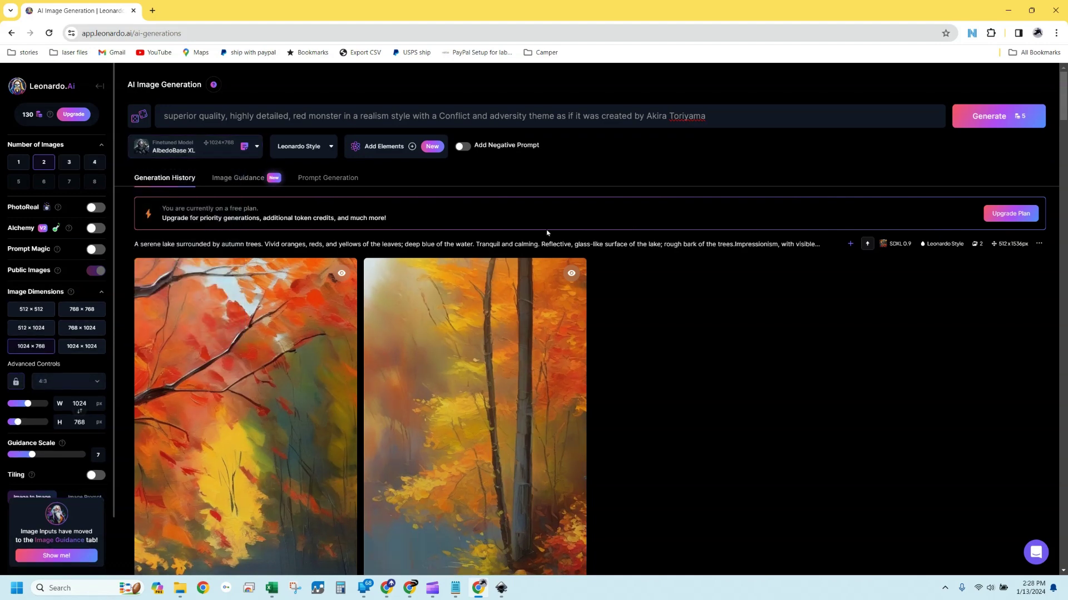
{"action": "left_click", "coordinate": [989, 123]}
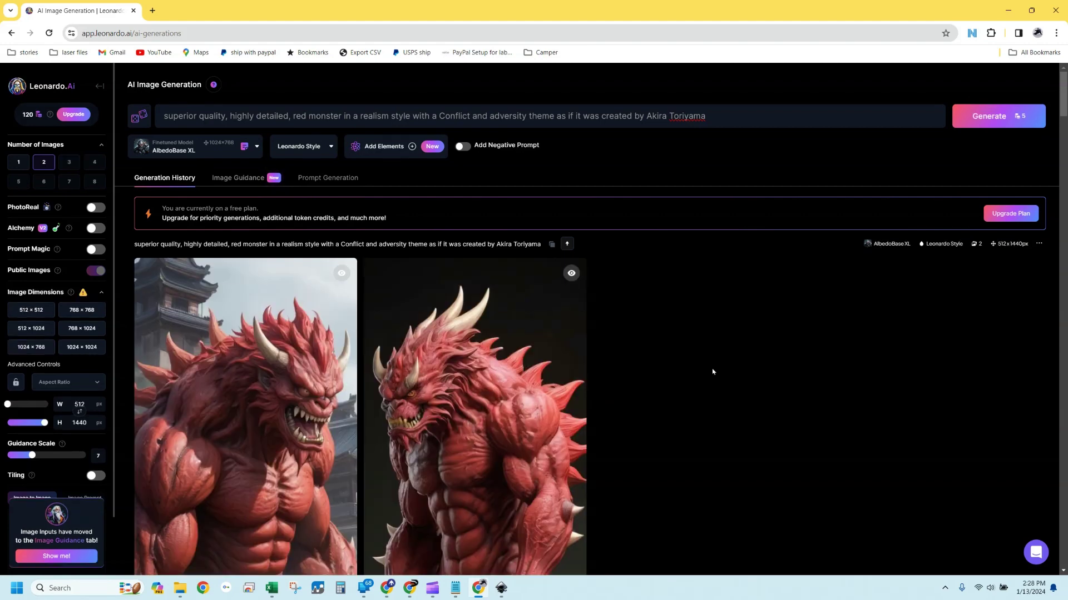
{"action": "scroll", "coordinate": [655, 415], "scroll_direction": "down", "scroll_amount": 8}
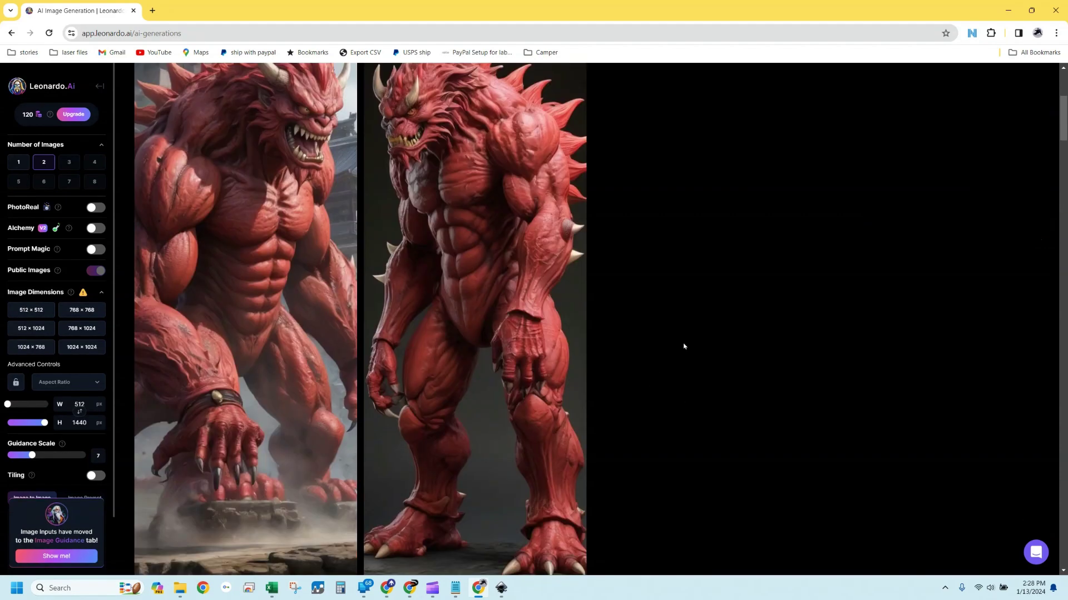
{"action": "mouse_move", "coordinate": [504, 434]}
{"action": "scroll", "coordinate": [741, 383], "scroll_direction": "up", "scroll_amount": 8}
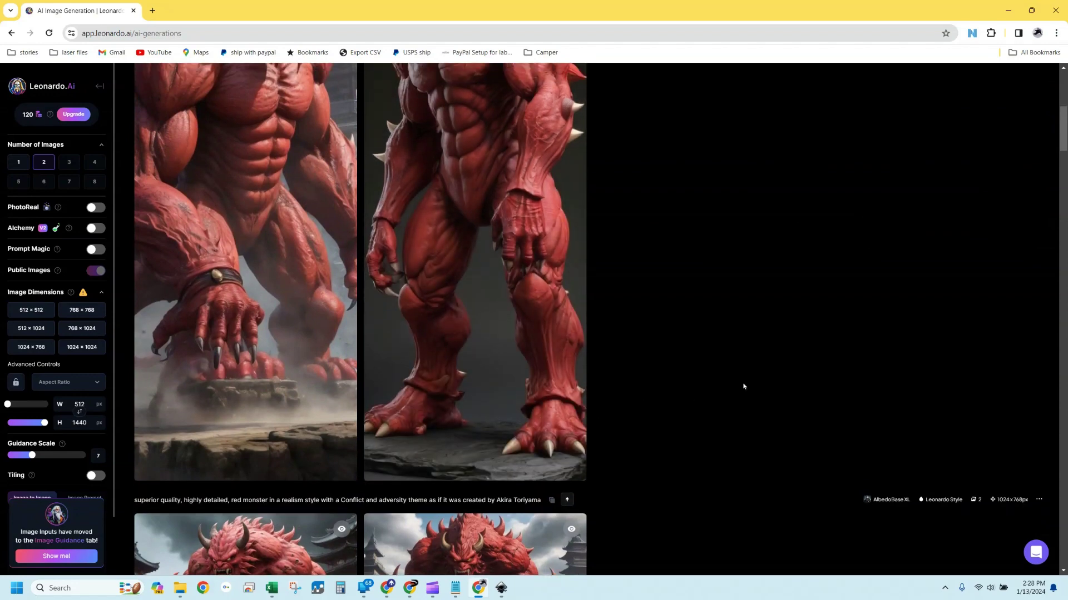
{"action": "scroll", "coordinate": [587, 379], "scroll_direction": "down", "scroll_amount": 7}
{"action": "scroll", "coordinate": [586, 381], "scroll_direction": "down", "scroll_amount": 6}
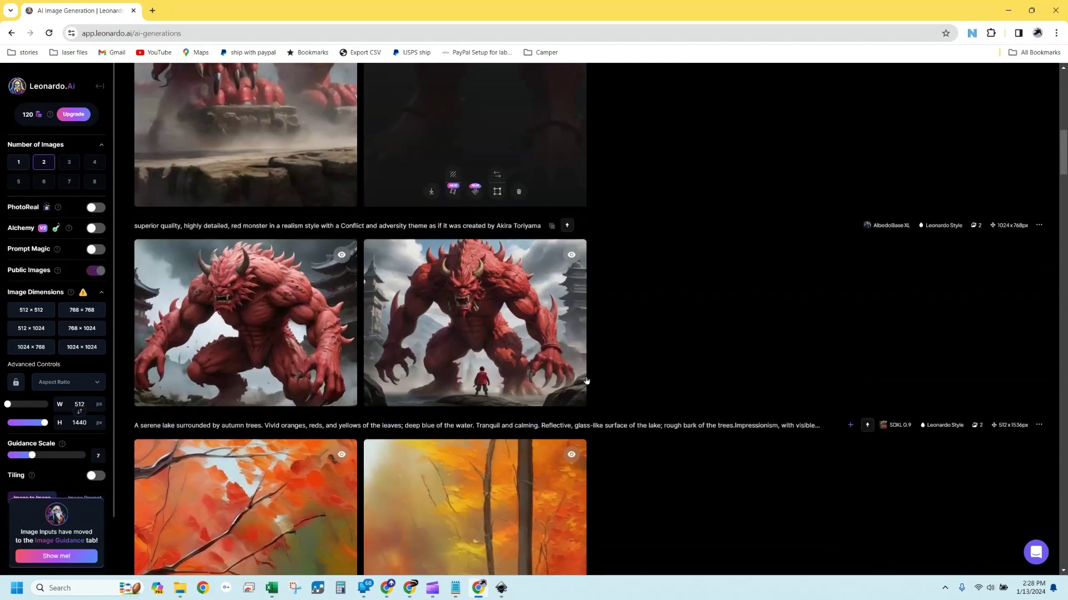
{"action": "scroll", "coordinate": [648, 316], "scroll_direction": "up", "scroll_amount": 15}
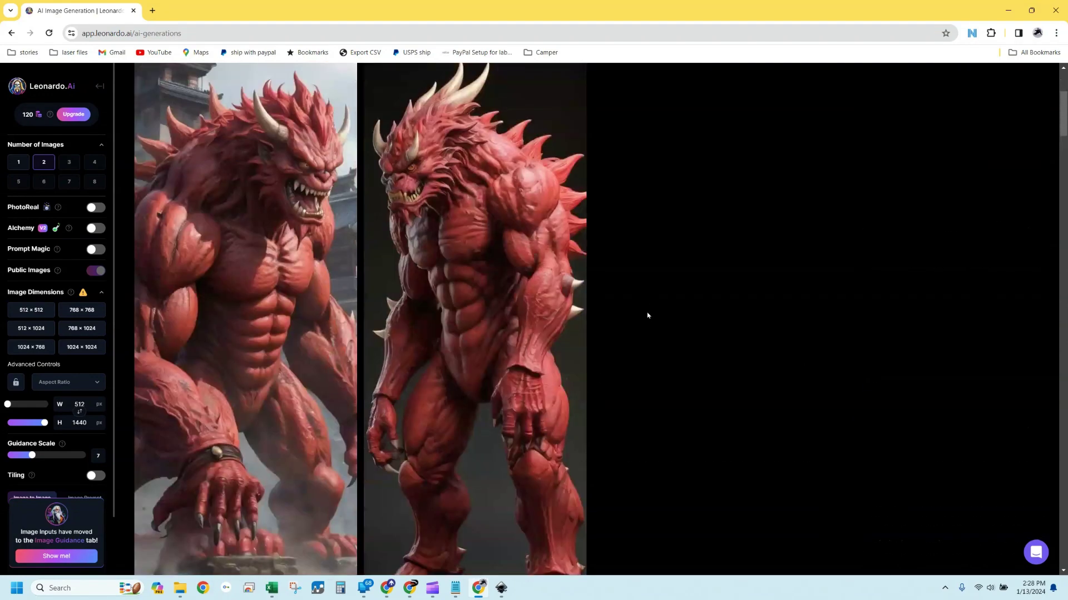
{"action": "scroll", "coordinate": [647, 316], "scroll_direction": "down", "scroll_amount": 3}
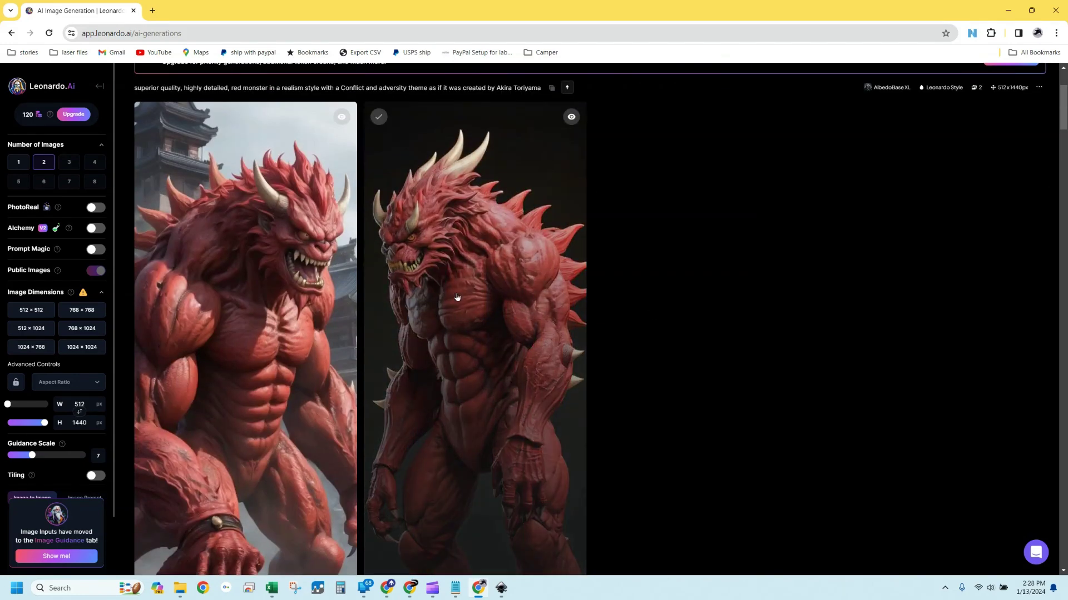
{"action": "scroll", "coordinate": [760, 317], "scroll_direction": "down", "scroll_amount": 3}
{"action": "scroll", "coordinate": [759, 322], "scroll_direction": "up", "scroll_amount": 3}
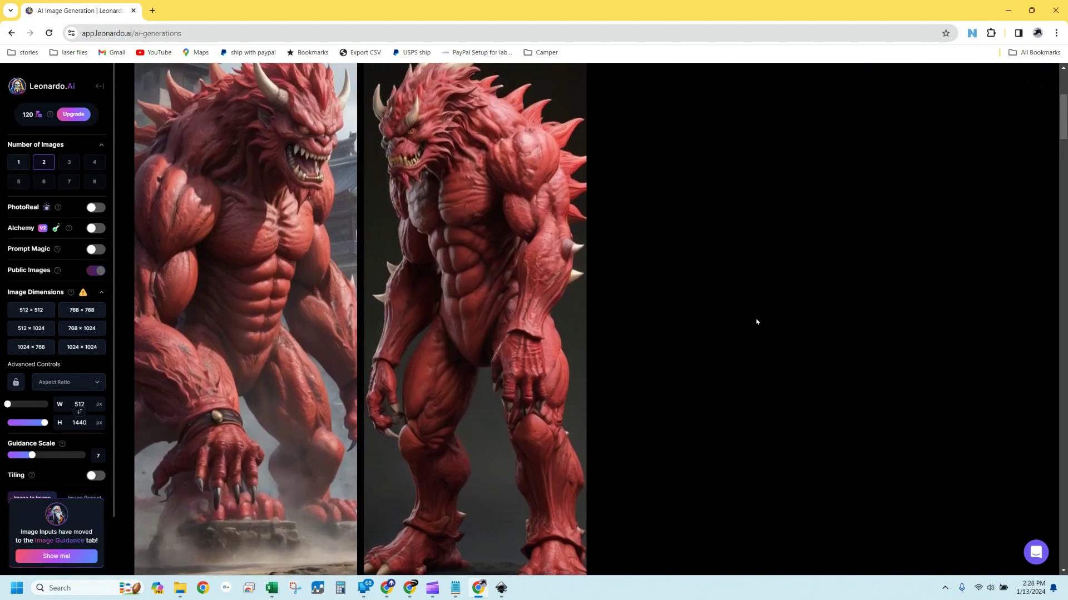
{"action": "scroll", "coordinate": [756, 320], "scroll_direction": "down", "scroll_amount": 6}
{"action": "scroll", "coordinate": [756, 320], "scroll_direction": "up", "scroll_amount": 10}
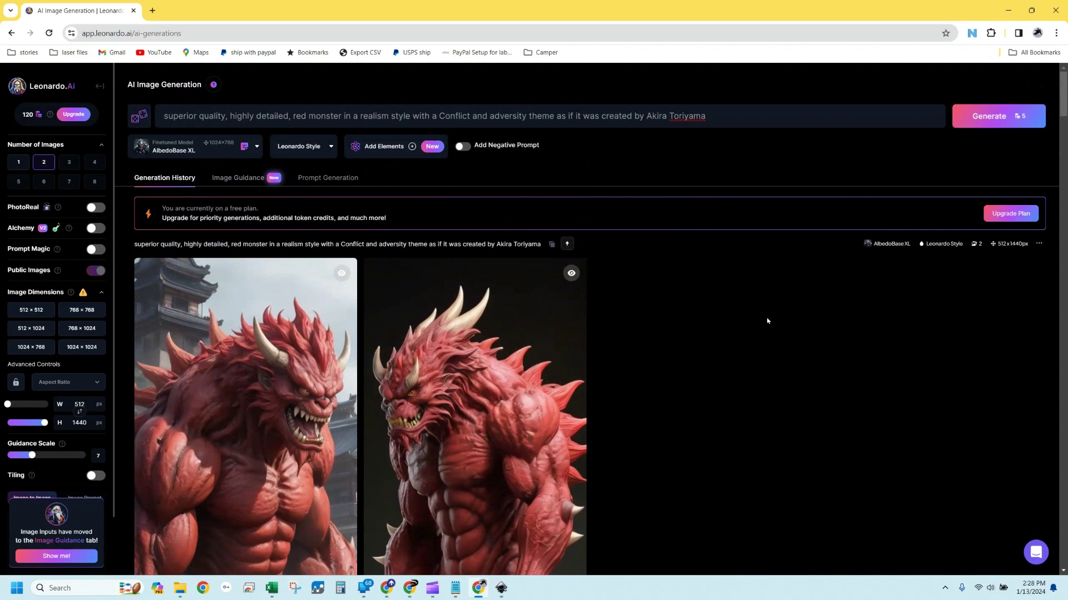
{"action": "scroll", "coordinate": [778, 248], "scroll_direction": "down", "scroll_amount": 1}
{"action": "scroll", "coordinate": [745, 253], "scroll_direction": "up", "scroll_amount": 1}
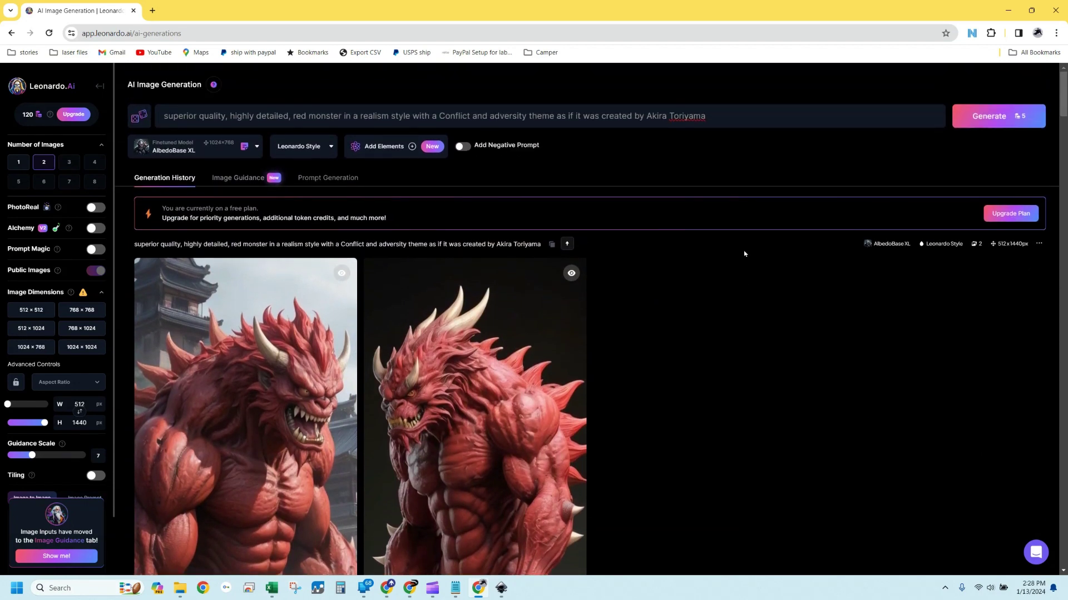
Append 'With ninja warrior' to the red-monster prompt and generate a new image pair
{"action": "left_click", "coordinate": [763, 125]}
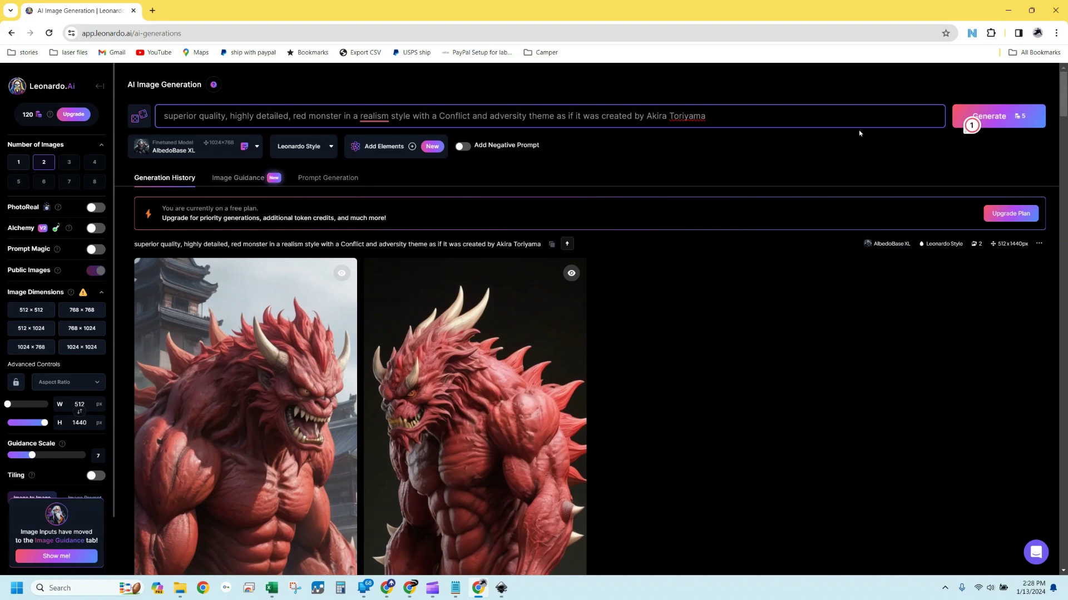
{"action": "type", "text": "With ninja warrior"}
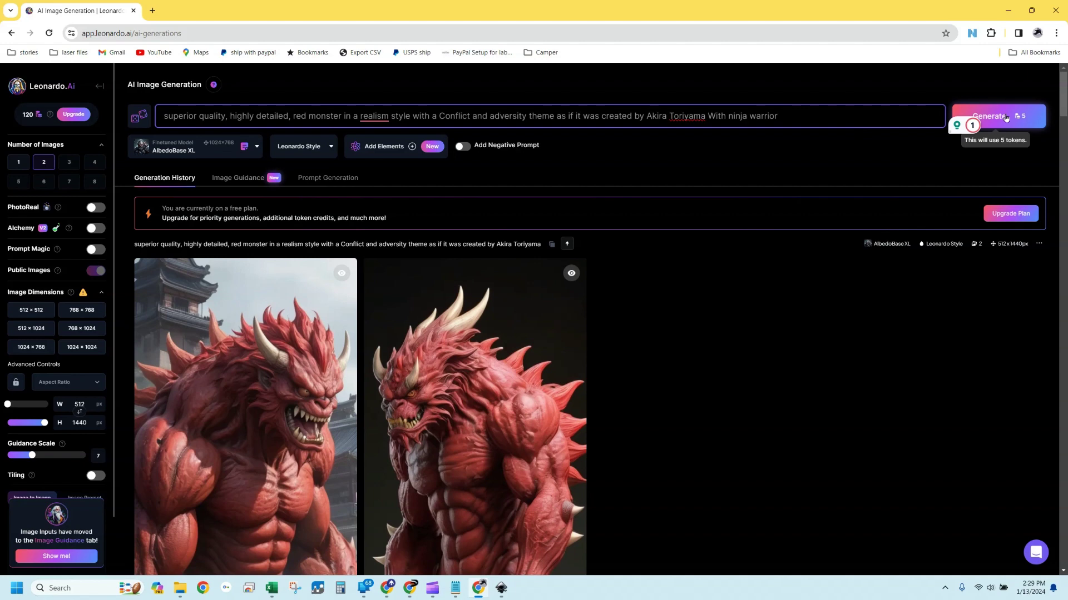
{"action": "left_click", "coordinate": [1010, 116]}
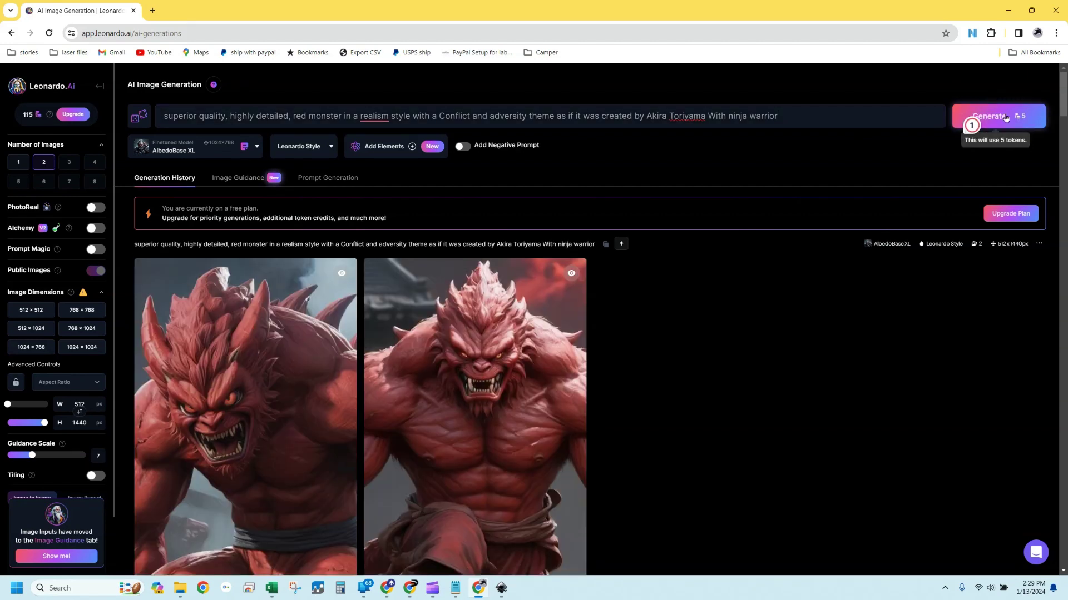
Scroll Leonardo.Ai's generation history past the red-monster pair to the tall SDXL 0.9 autumn-lake paintings
{"action": "scroll", "coordinate": [713, 293], "scroll_direction": "down", "scroll_amount": 10}
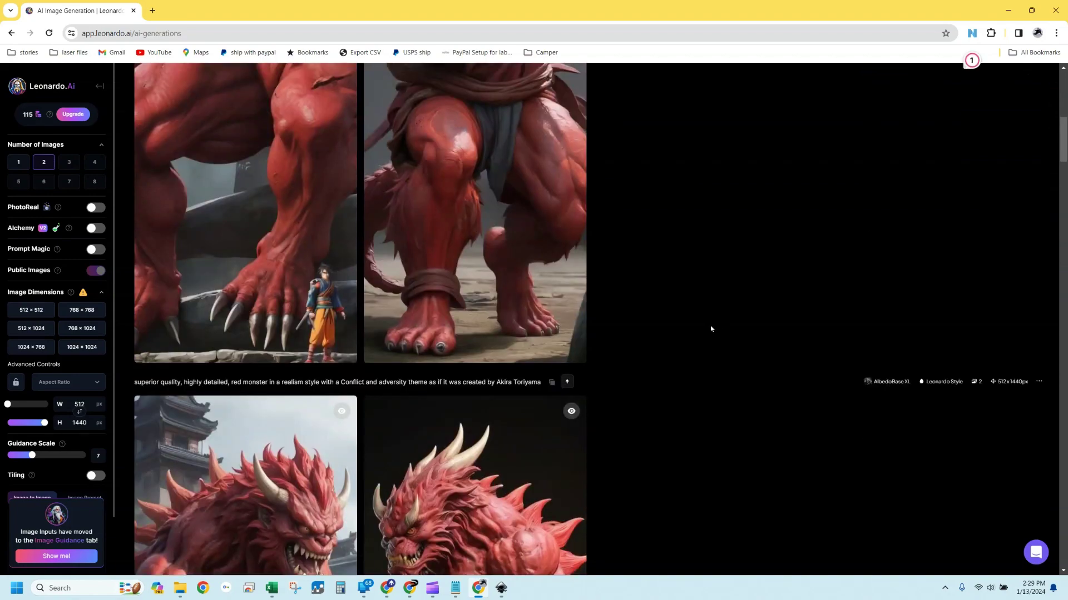
{"action": "scroll", "coordinate": [711, 328], "scroll_direction": "up", "scroll_amount": 10}
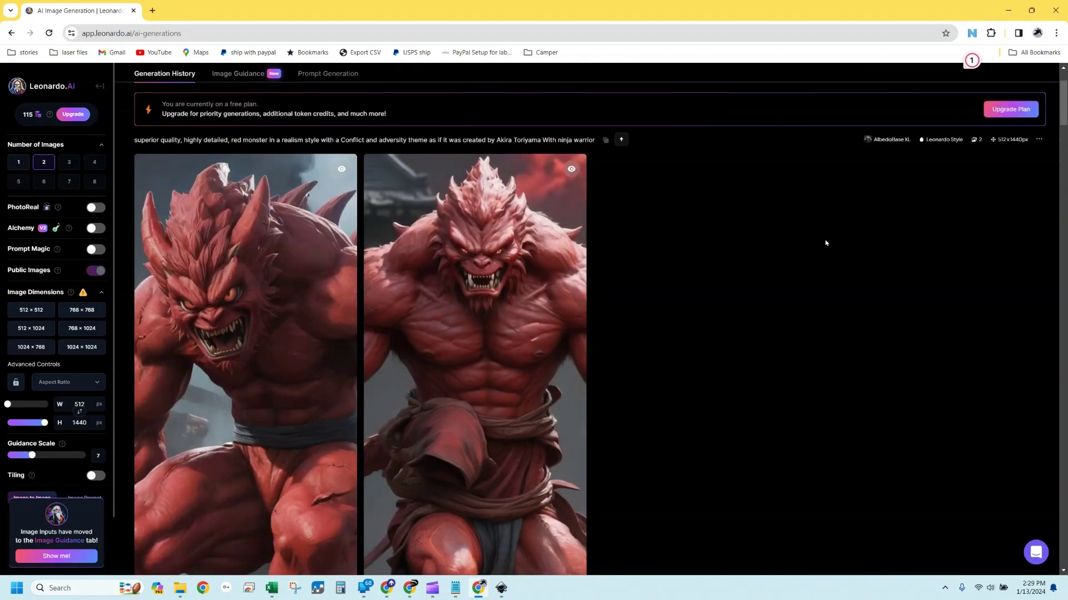
{"action": "scroll", "coordinate": [792, 255], "scroll_direction": "down", "scroll_amount": 10}
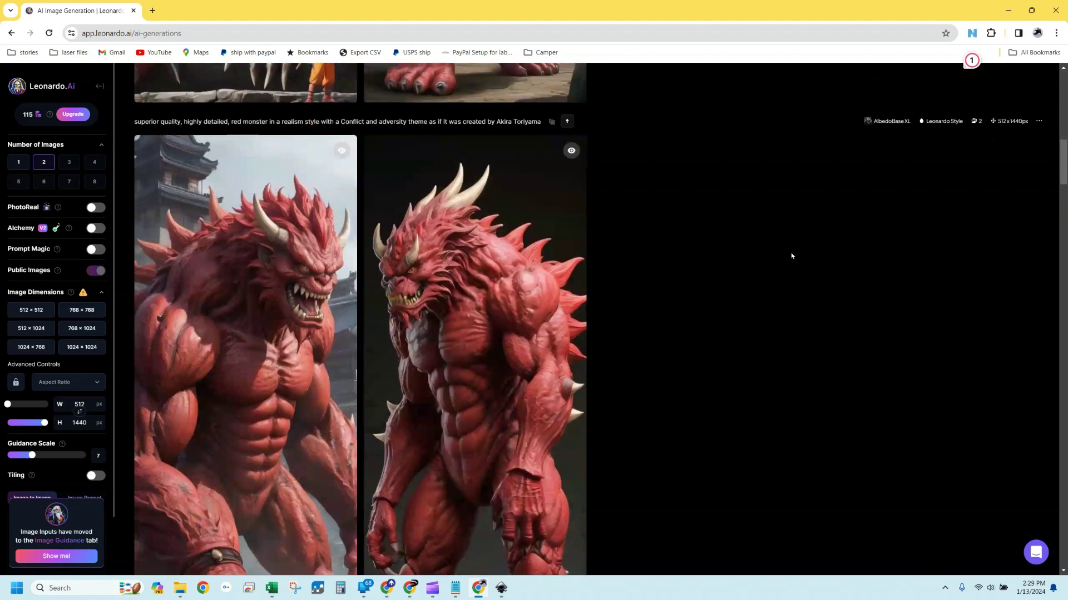
{"action": "scroll", "coordinate": [792, 255], "scroll_direction": "down", "scroll_amount": 10}
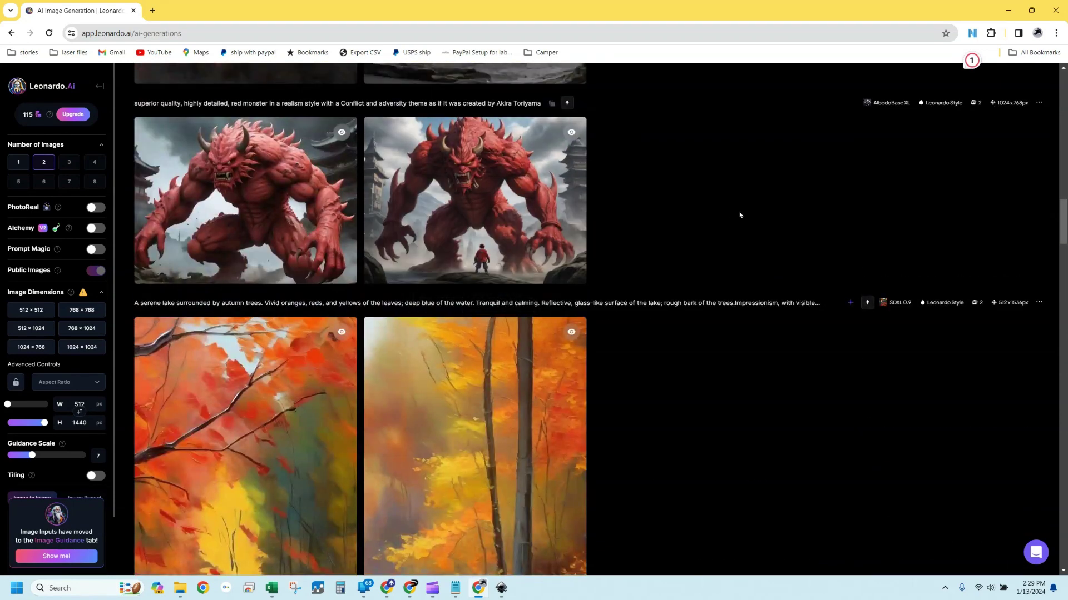
{"action": "scroll", "coordinate": [745, 220], "scroll_direction": "up", "scroll_amount": 1}
{"action": "scroll", "coordinate": [745, 219], "scroll_direction": "down", "scroll_amount": 10}
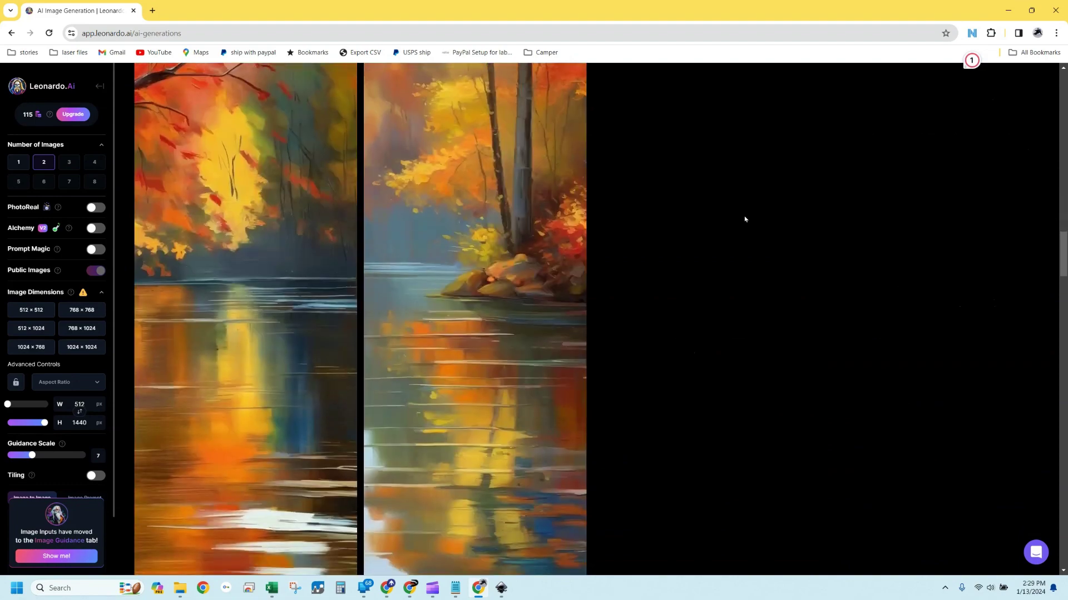
{"action": "scroll", "coordinate": [745, 219], "scroll_direction": "up", "scroll_amount": 8}
{"action": "scroll", "coordinate": [745, 219], "scroll_direction": "up", "scroll_amount": 2}
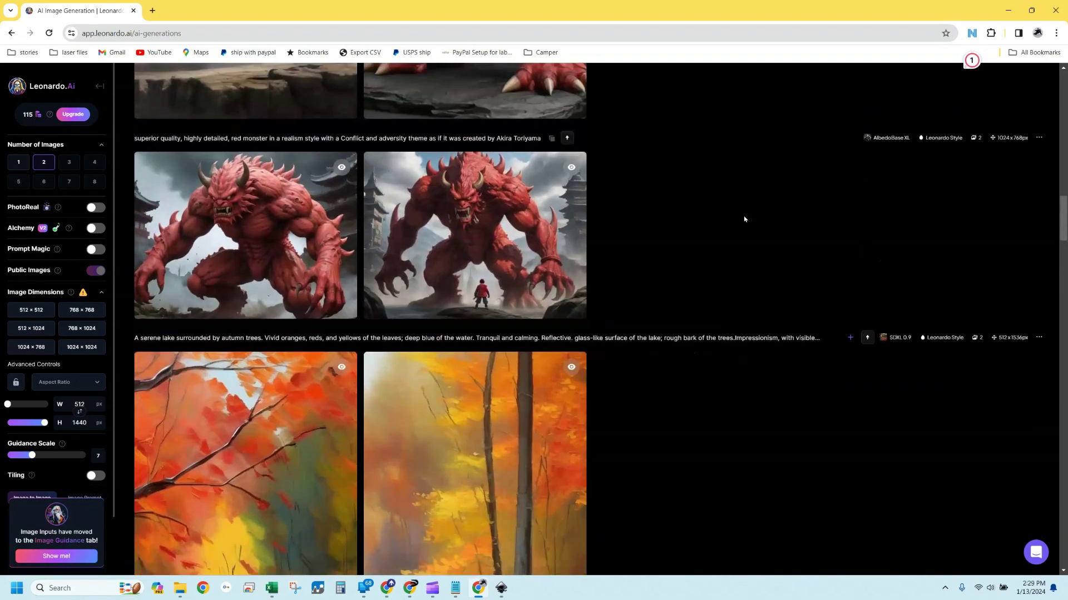
{"action": "scroll", "coordinate": [745, 219], "scroll_direction": "down", "scroll_amount": 4}
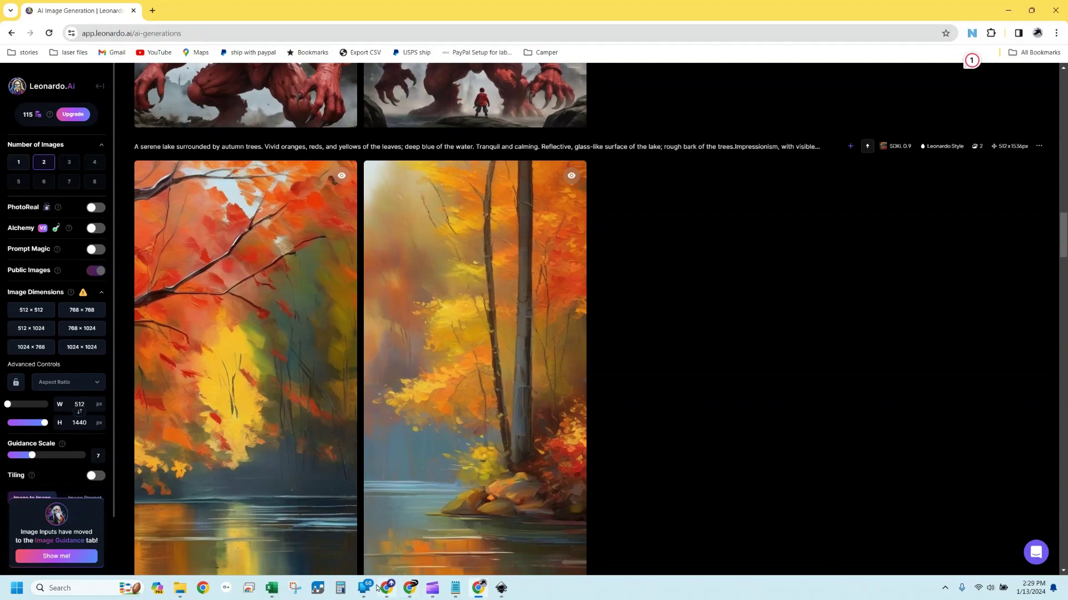
Open the Custom Graphics Guidance page on Donek.com
{"action": "left_click", "coordinate": [412, 590]}
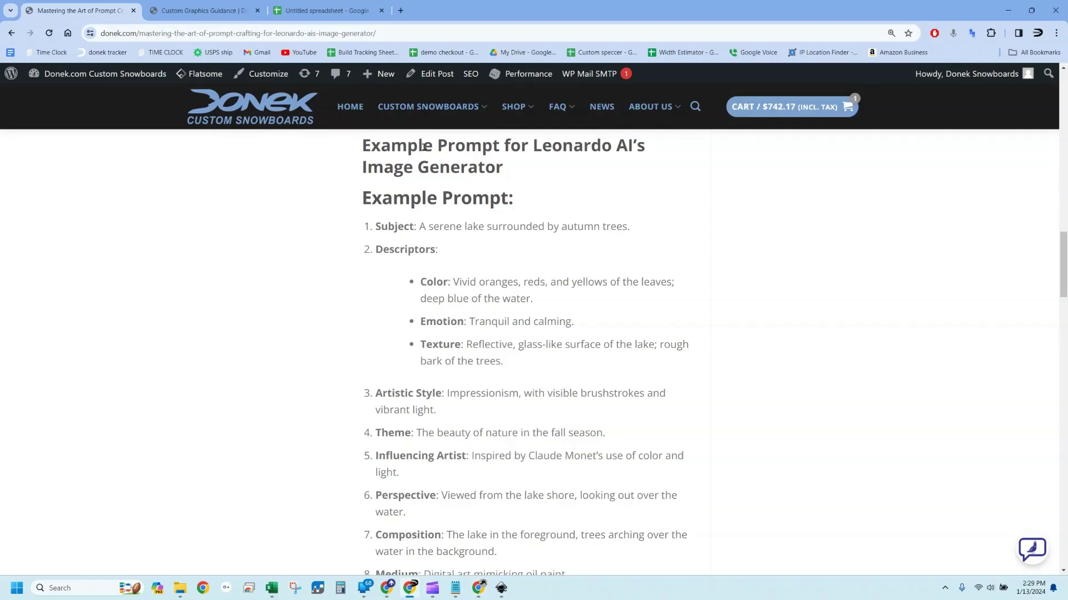
{"action": "mouse_move", "coordinate": [483, 111]}
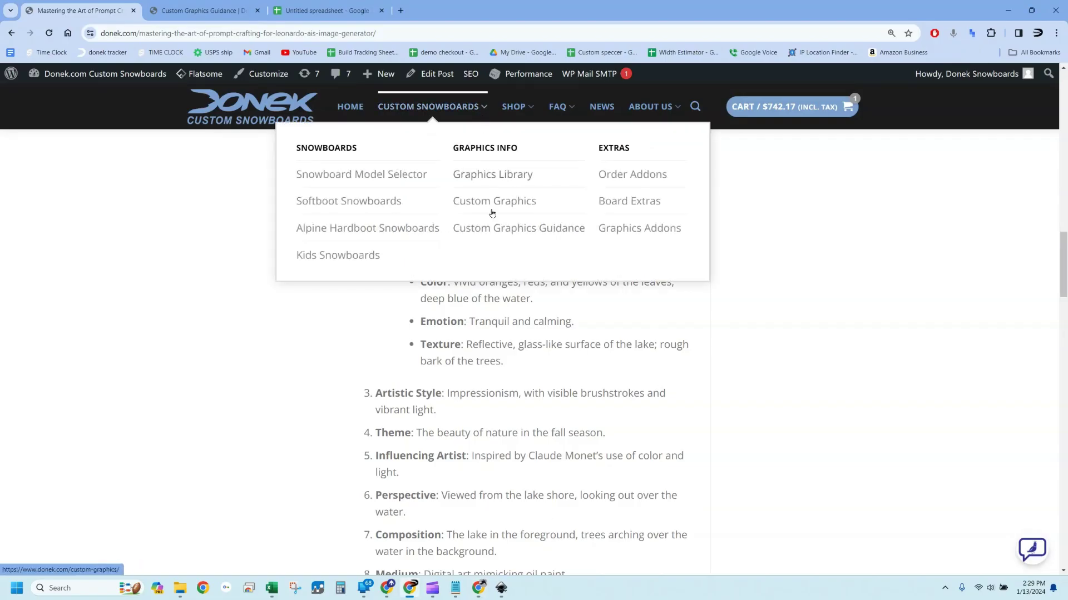
{"action": "left_click", "coordinate": [493, 229]}
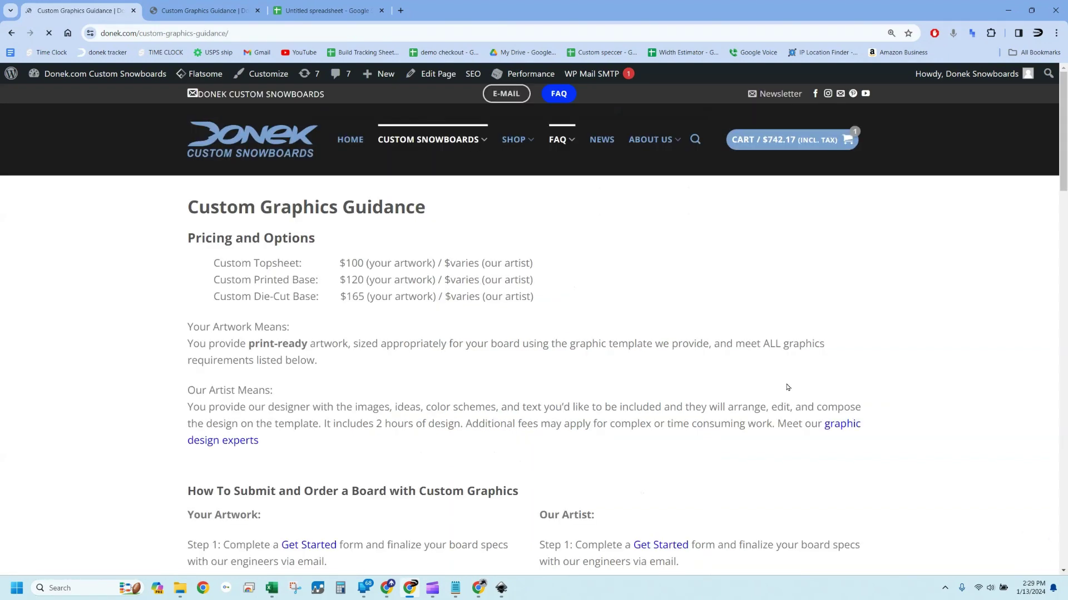
Scroll down to the Vector Graphics Editor Comparison link and the Illustrator and Inkscape tutorial videos
{"action": "scroll", "coordinate": [352, 308], "scroll_direction": "down", "scroll_amount": 3}
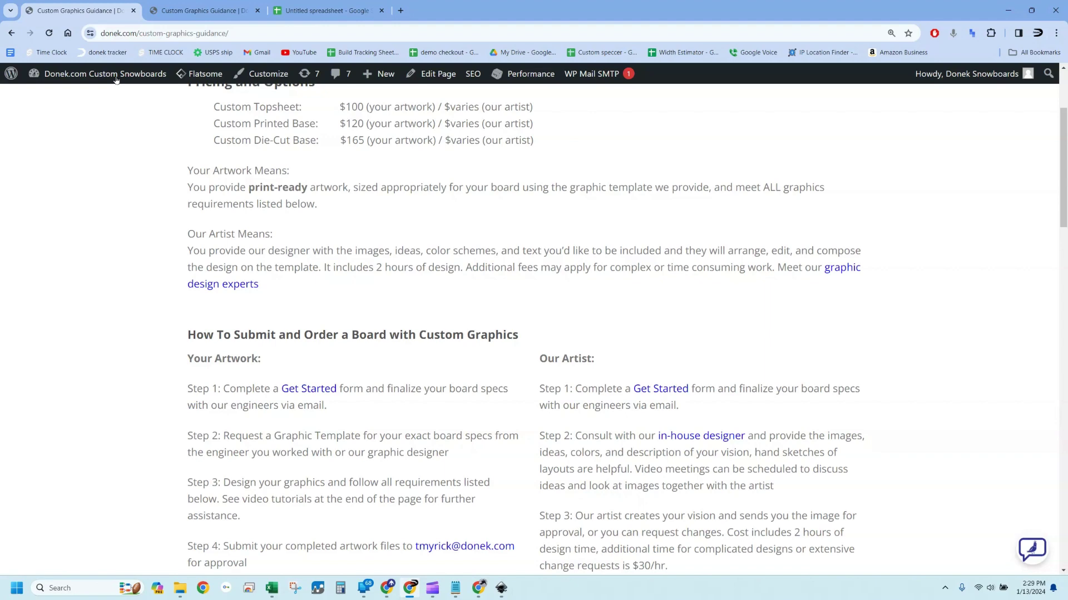
{"action": "scroll", "coordinate": [647, 325], "scroll_direction": "down", "scroll_amount": 7}
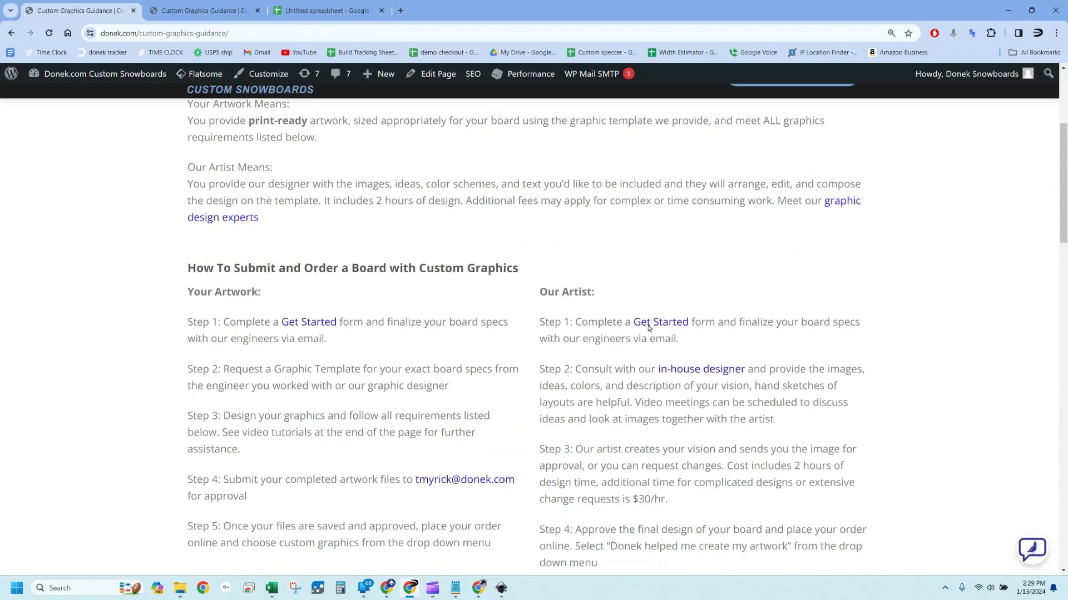
{"action": "scroll", "coordinate": [647, 325], "scroll_direction": "down", "scroll_amount": 1}
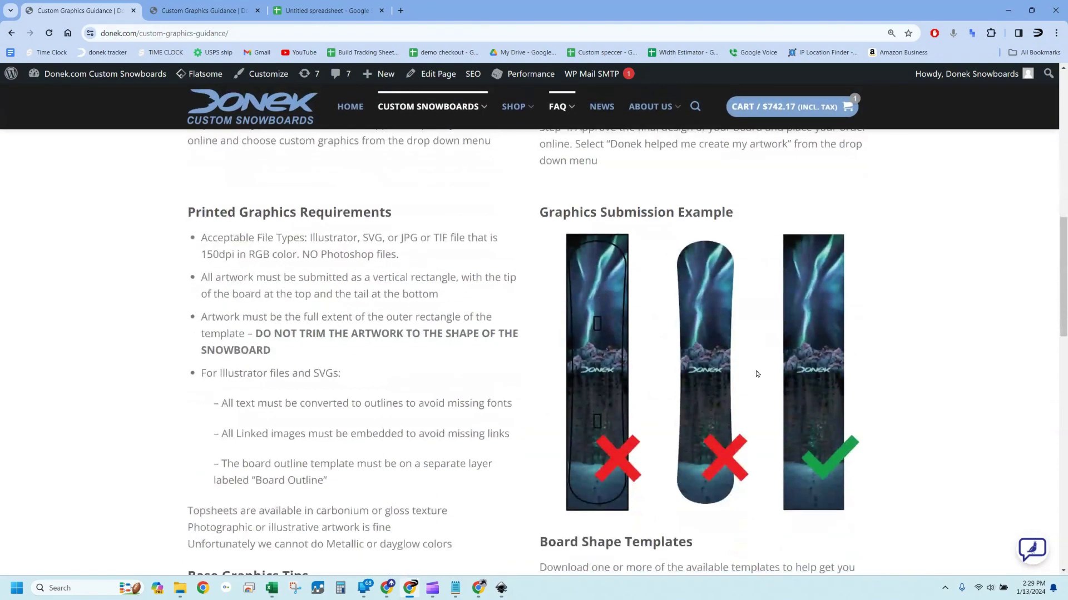
{"action": "scroll", "coordinate": [756, 374], "scroll_direction": "down", "scroll_amount": 14}
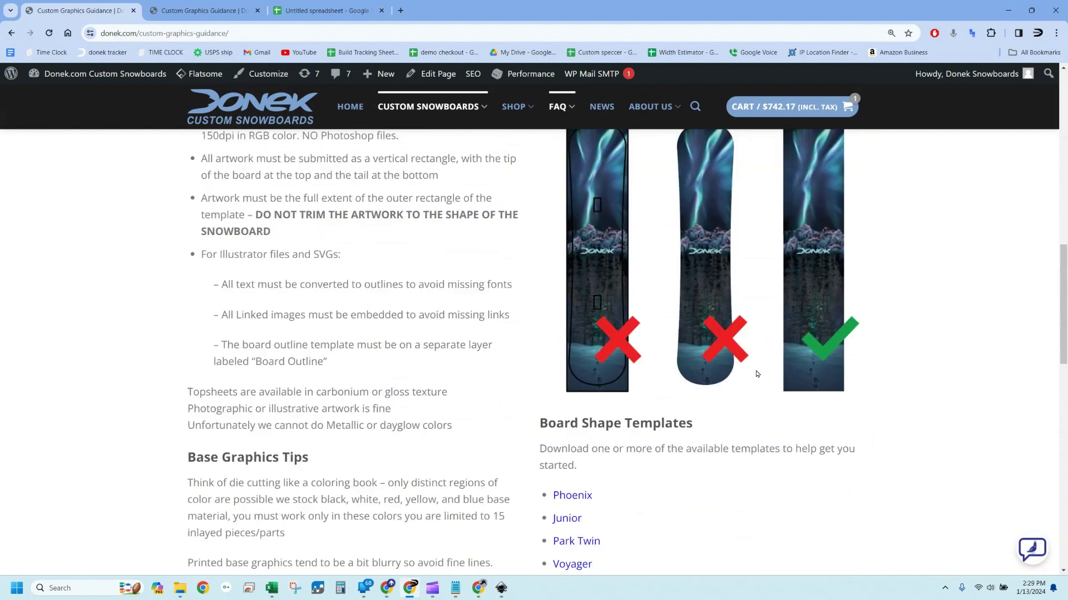
{"action": "scroll", "coordinate": [771, 379], "scroll_direction": "up", "scroll_amount": 1}
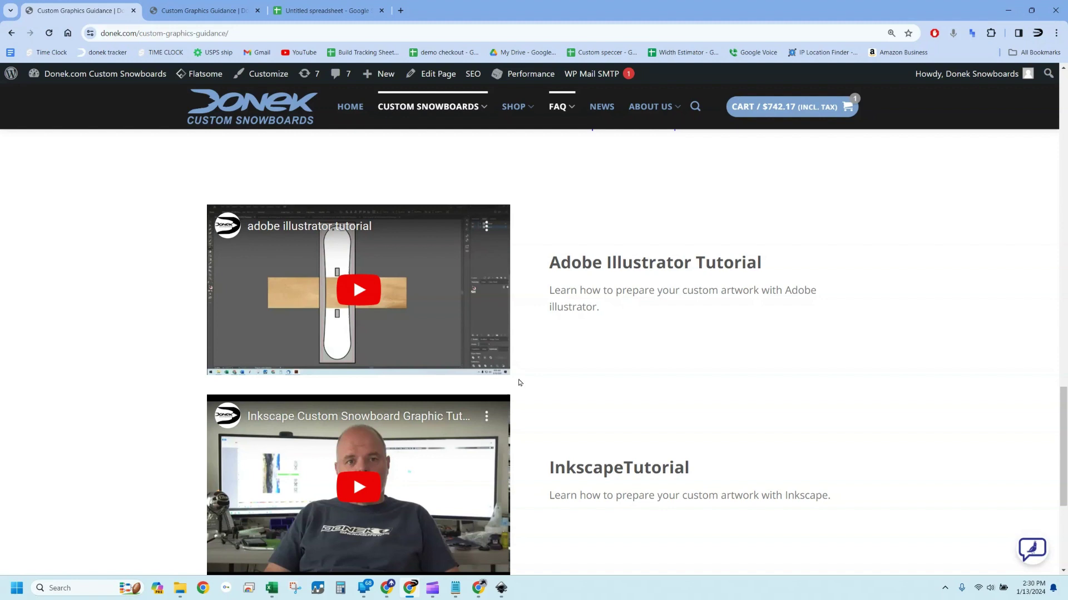
{"action": "scroll", "coordinate": [529, 474], "scroll_direction": "down", "scroll_amount": 1}
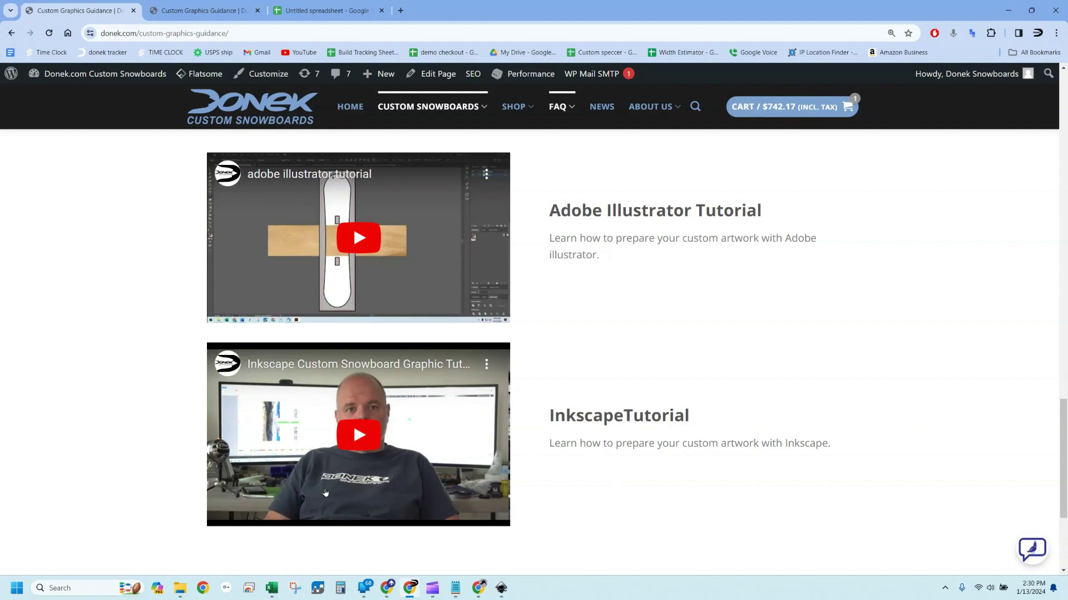
{"action": "scroll", "coordinate": [615, 443], "scroll_direction": "down", "scroll_amount": 4}
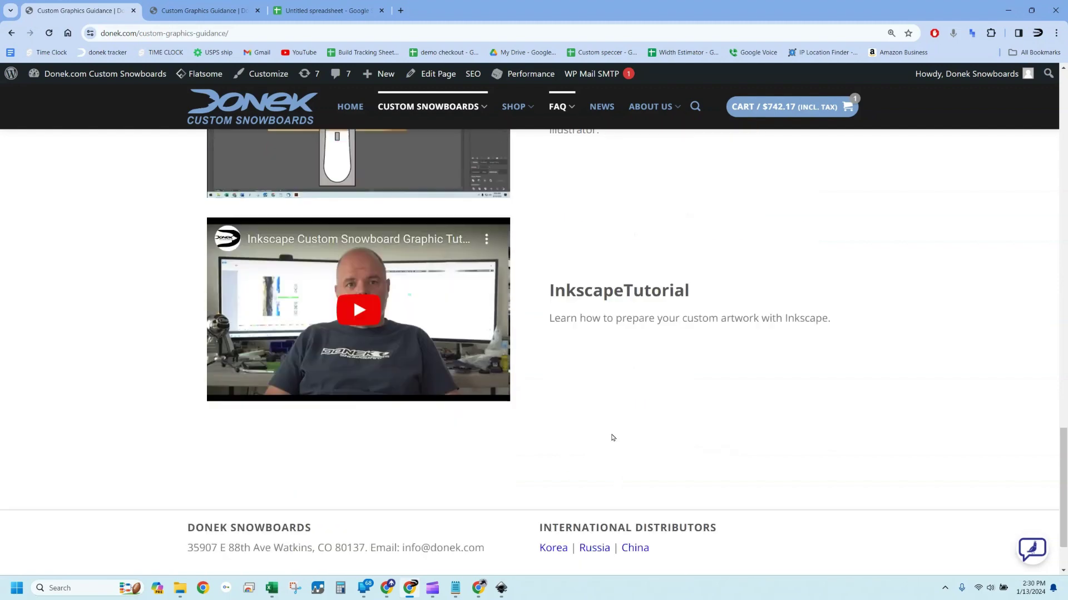
{"action": "scroll", "coordinate": [556, 289], "scroll_direction": "up", "scroll_amount": 6}
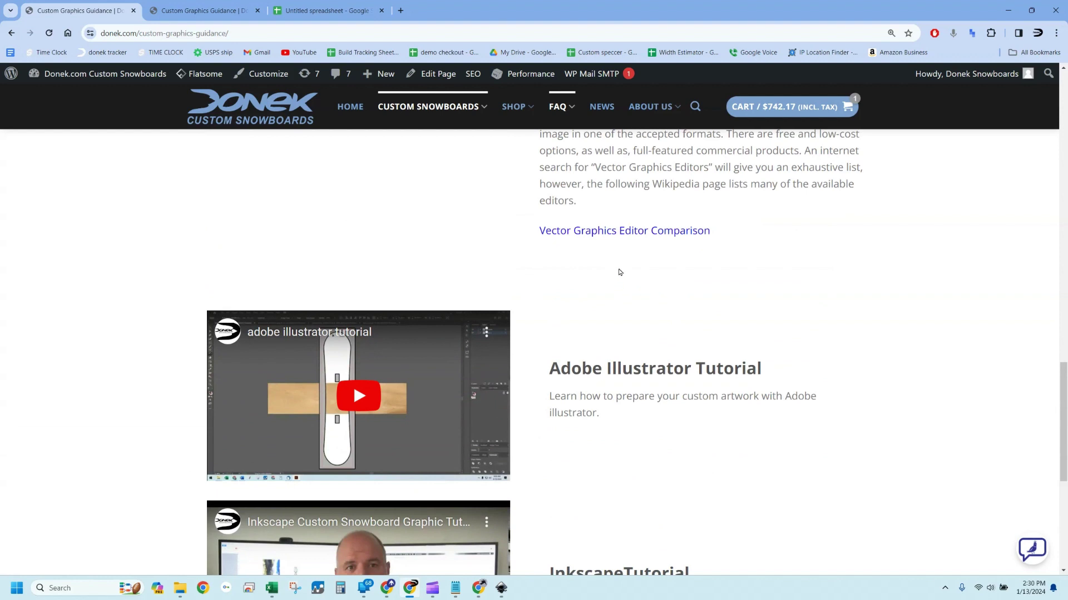
Open dual template.svg from Inkscape's recent files
{"action": "left_click", "coordinate": [502, 589]}
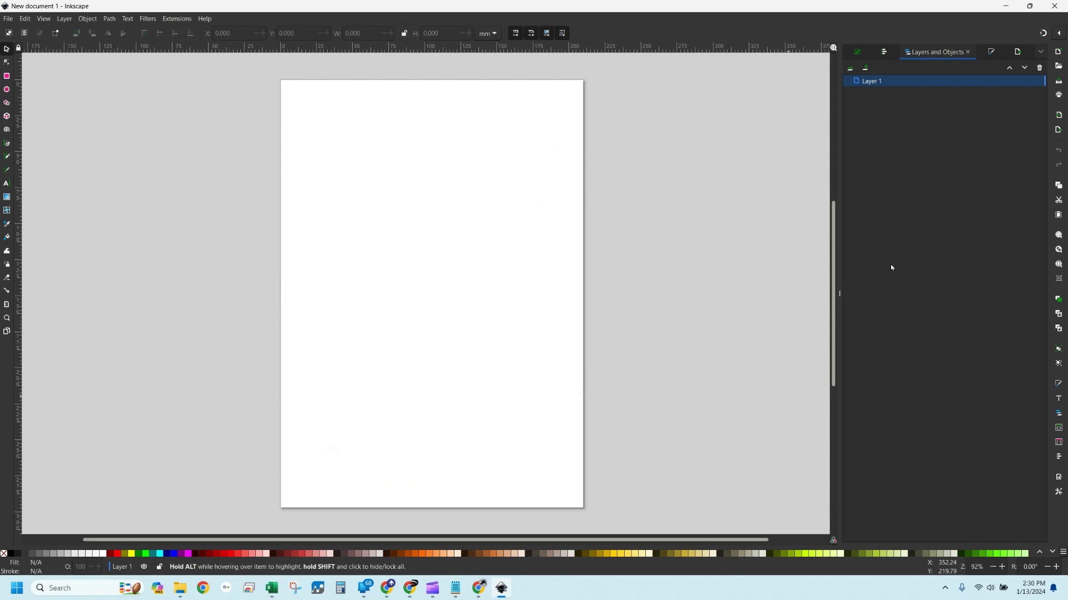
{"action": "left_click", "coordinate": [8, 20]}
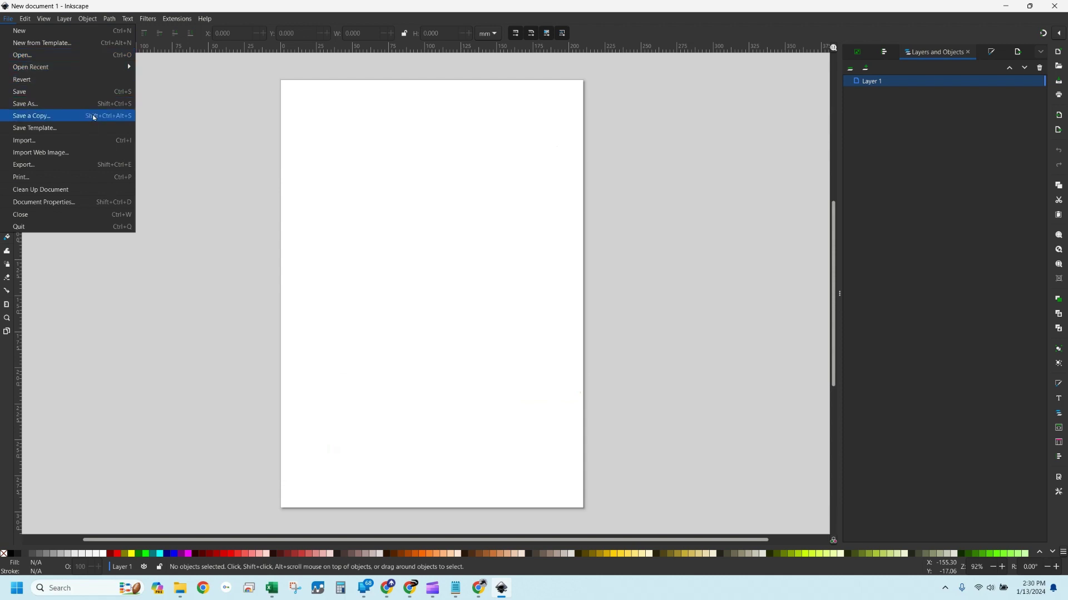
{"action": "mouse_move", "coordinate": [58, 68]}
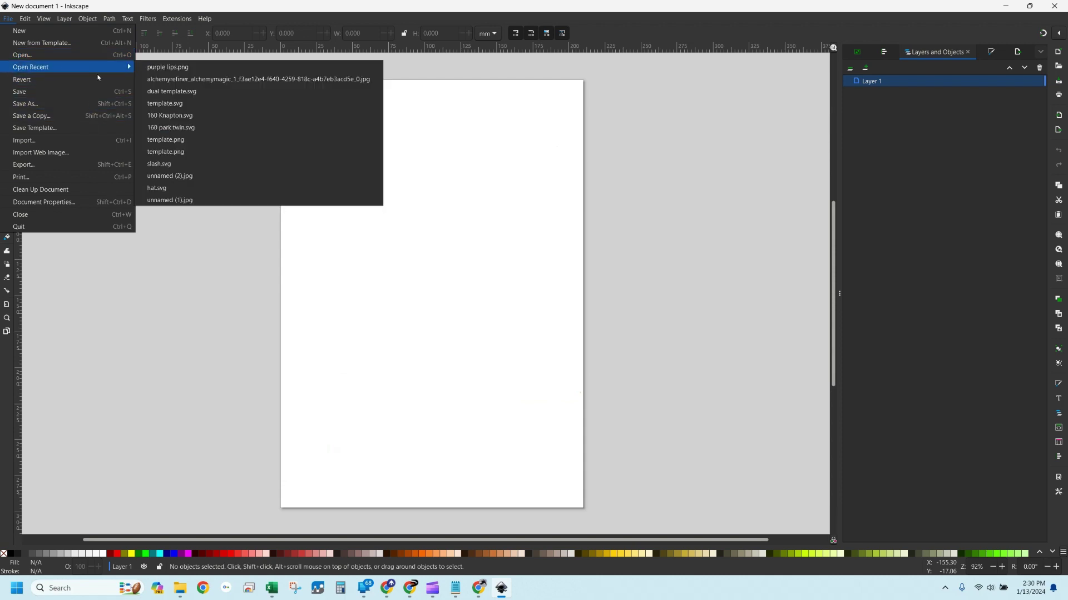
{"action": "left_click", "coordinate": [179, 95]}
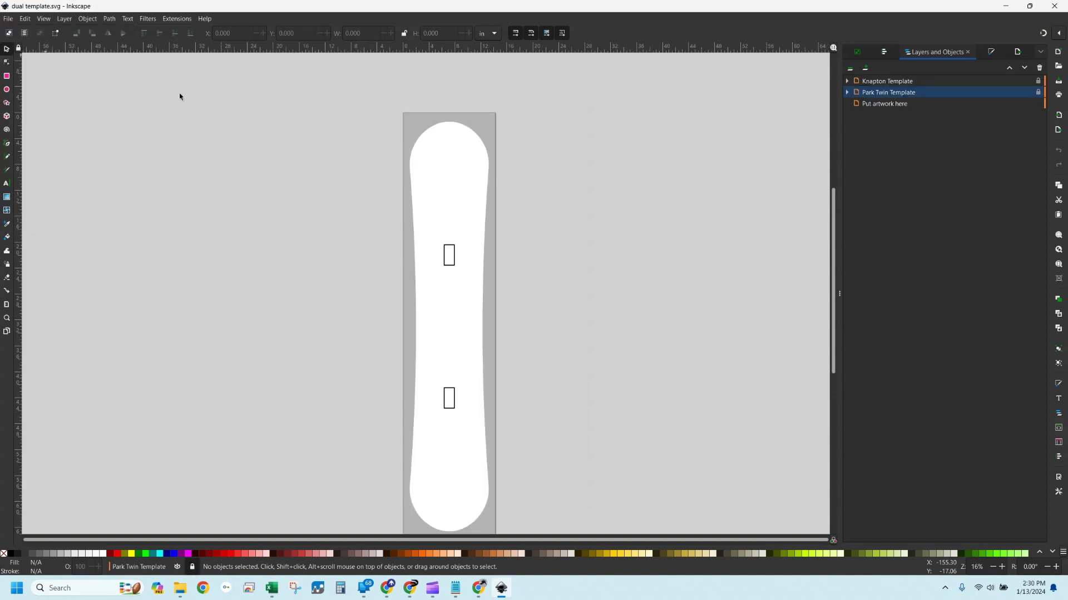
{"action": "scroll", "coordinate": [536, 91], "scroll_direction": "down", "scroll_amount": 1}
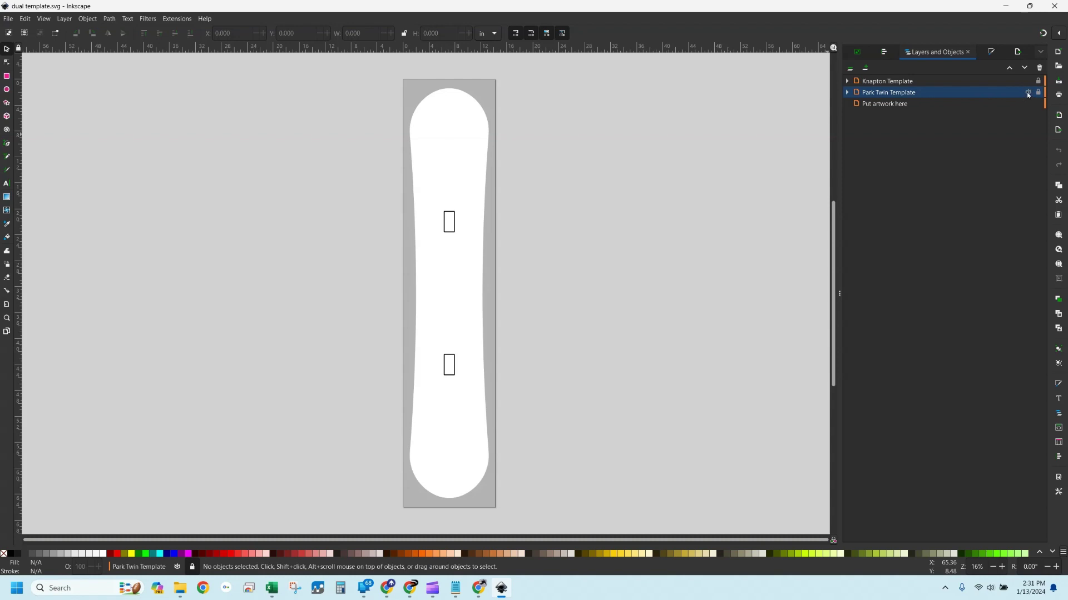
Hide the Knapton Template layer so only the Park Twin board outline shows
{"action": "left_click", "coordinate": [1028, 93]}
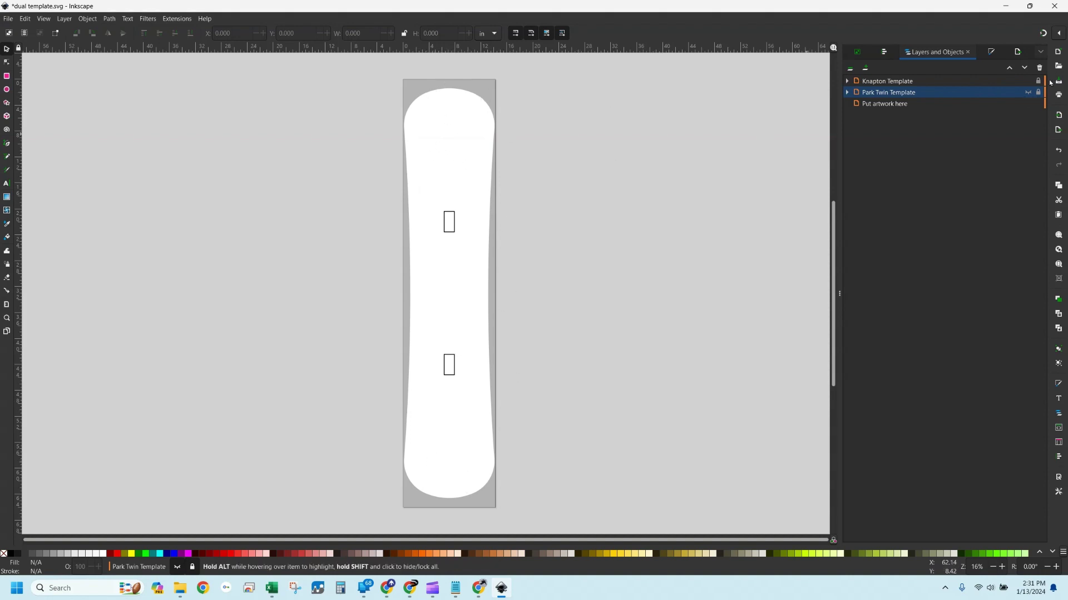
{"action": "left_click", "coordinate": [1028, 82]}
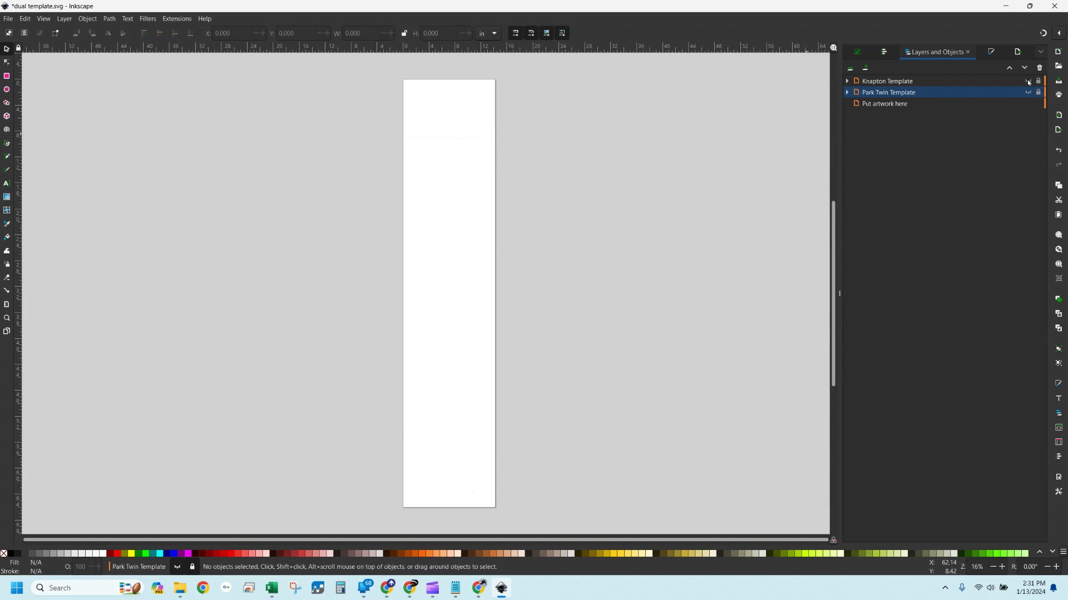
{"action": "left_click", "coordinate": [1028, 92]}
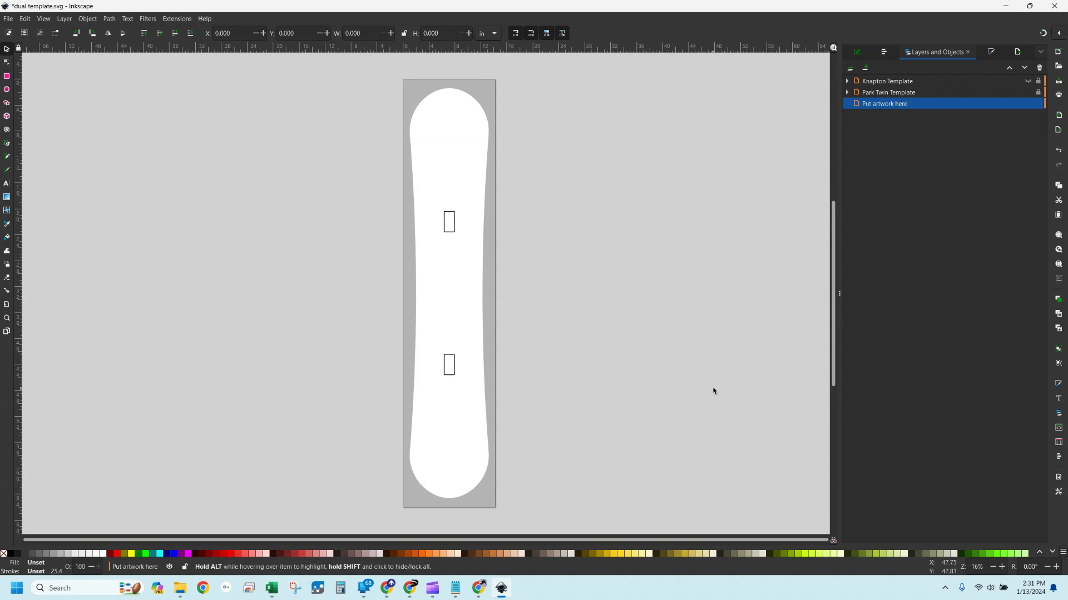
{"action": "mouse_move", "coordinate": [479, 591]}
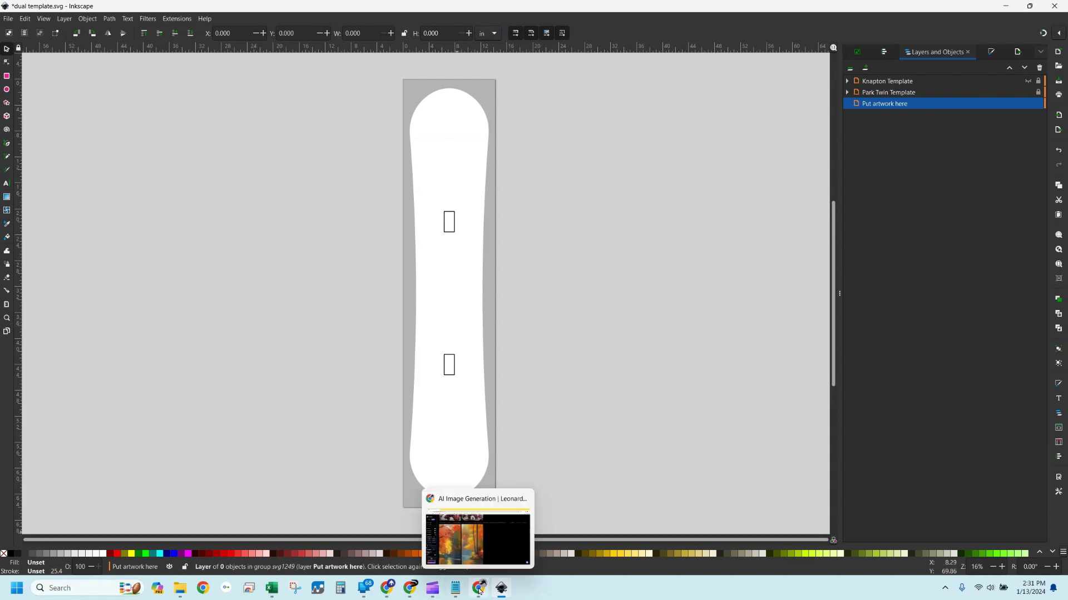
{"action": "left_click", "coordinate": [477, 537]}
Upscale the right autumn lake image with Alchemy Upscaler at High refiner strength and Smooth Mode
{"action": "scroll", "coordinate": [786, 344], "scroll_direction": "down", "scroll_amount": 4}
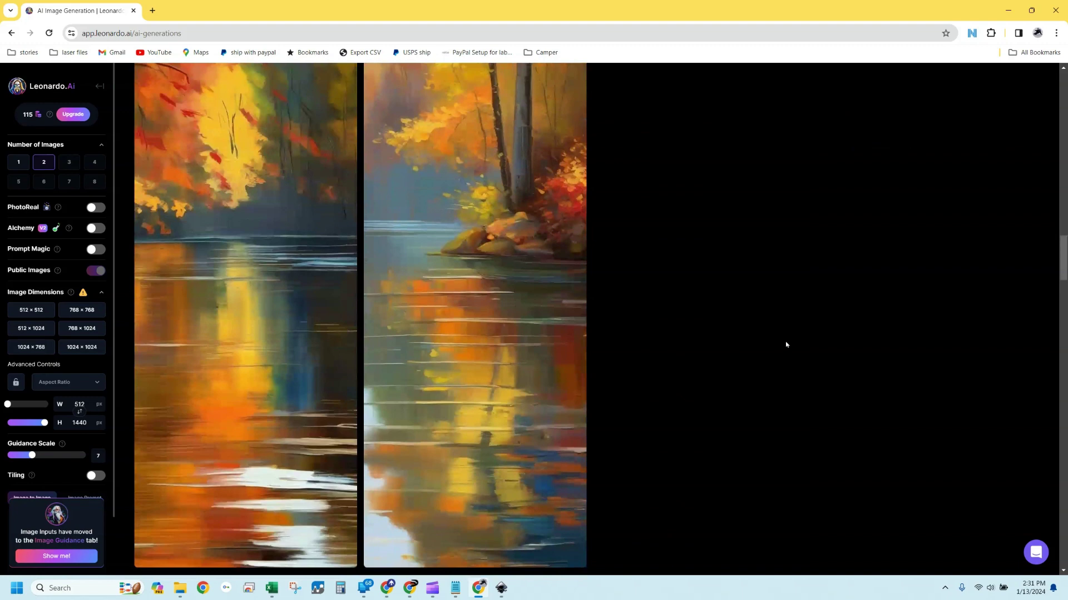
{"action": "left_click", "coordinate": [495, 222]}
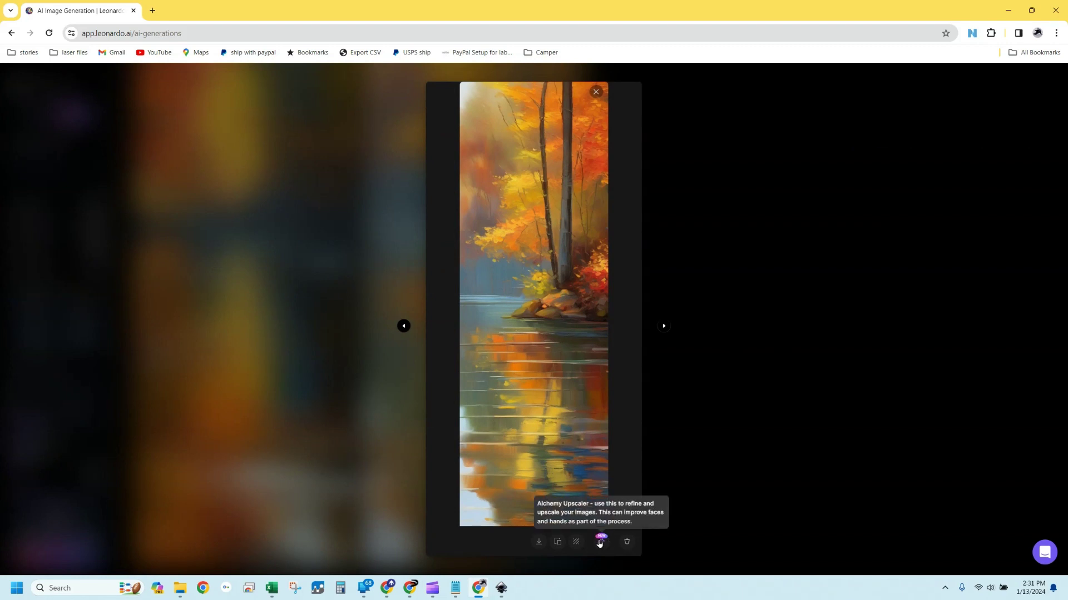
{"action": "left_click", "coordinate": [601, 547]}
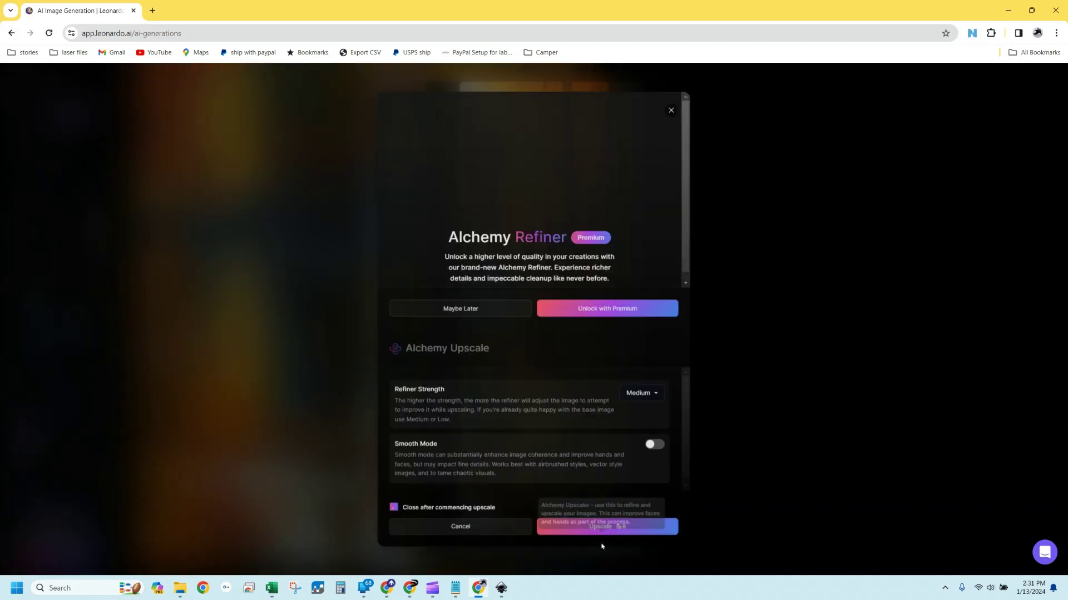
{"action": "left_click", "coordinate": [664, 384]}
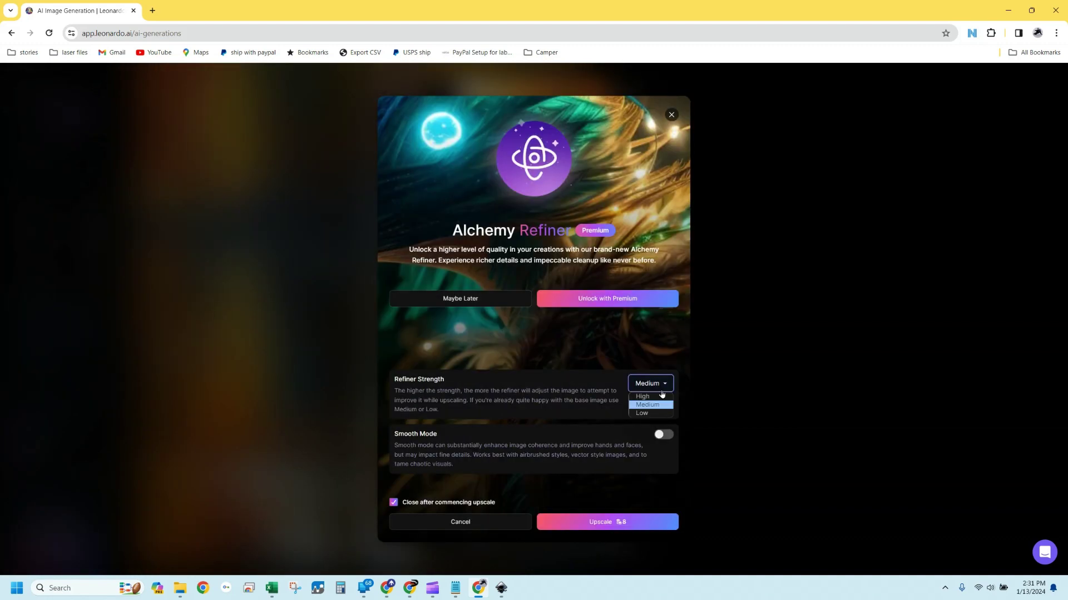
{"action": "left_click", "coordinate": [649, 403]}
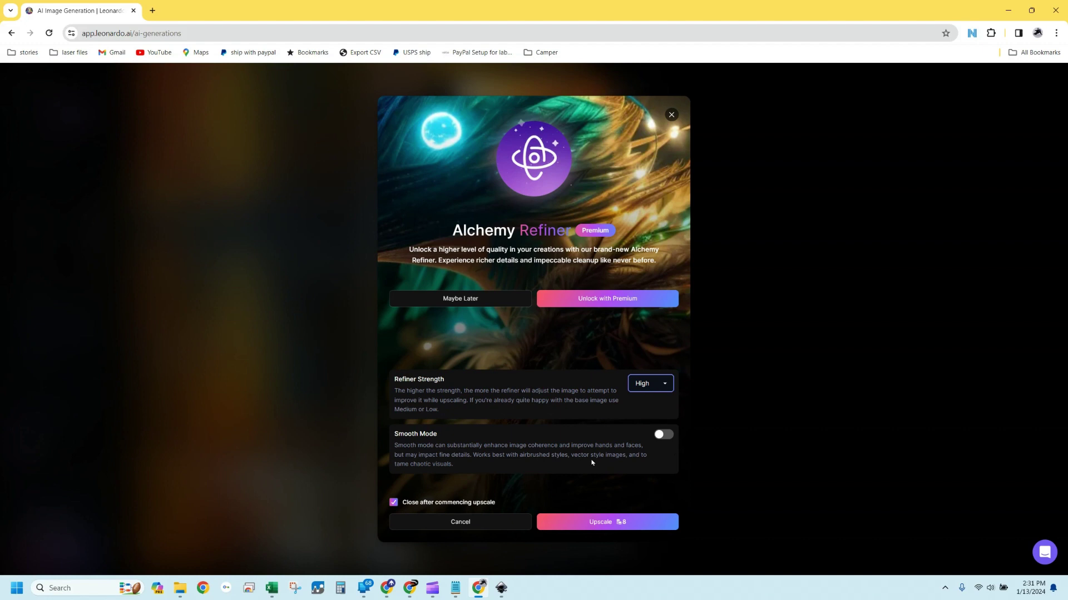
{"action": "left_click", "coordinate": [661, 435]}
{"action": "left_click", "coordinate": [590, 523]}
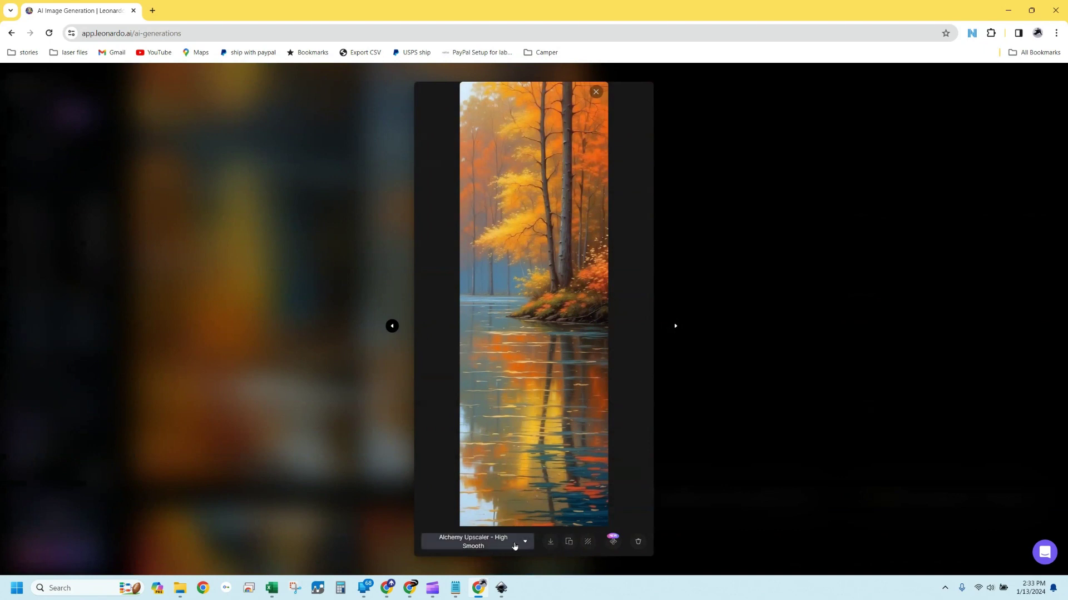
Select the Alchemy Upscaler – High Smooth version and copy it to the clipboard
{"action": "left_click", "coordinate": [525, 543]}
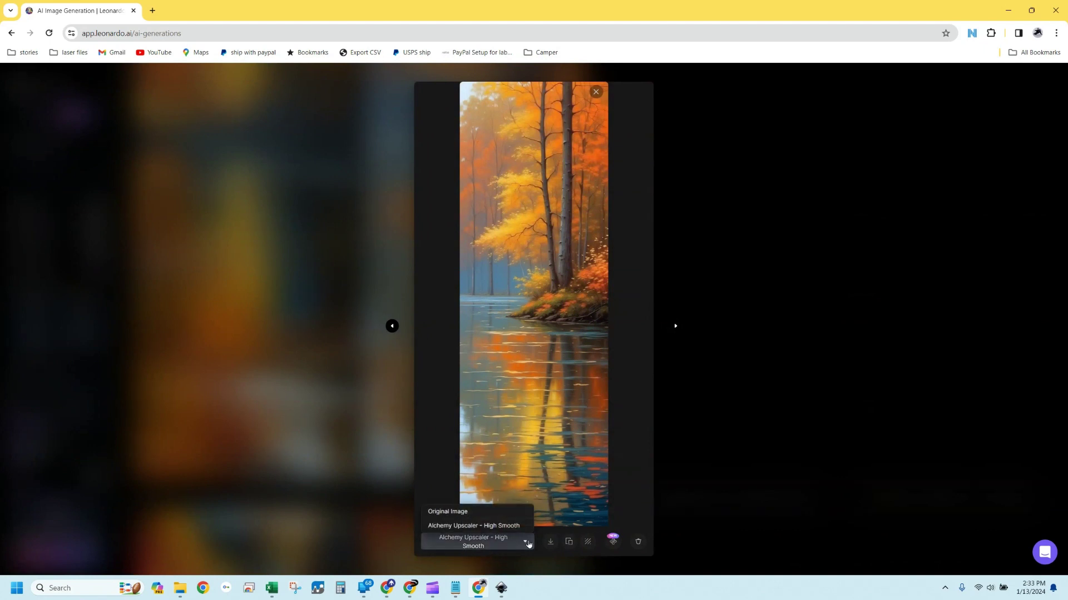
{"action": "left_click", "coordinate": [527, 543]}
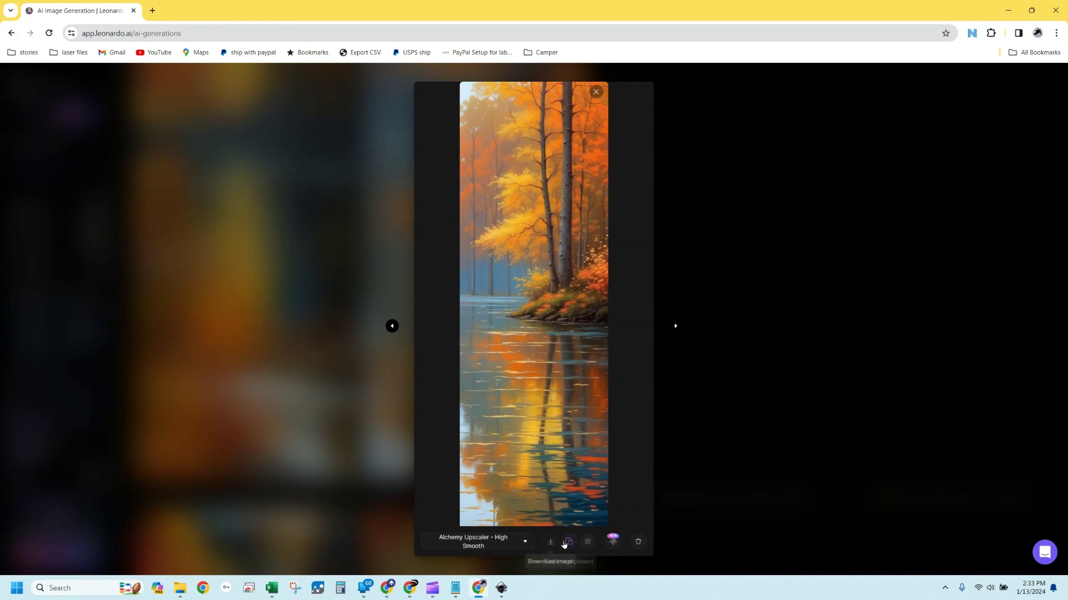
{"action": "left_click", "coordinate": [567, 543]}
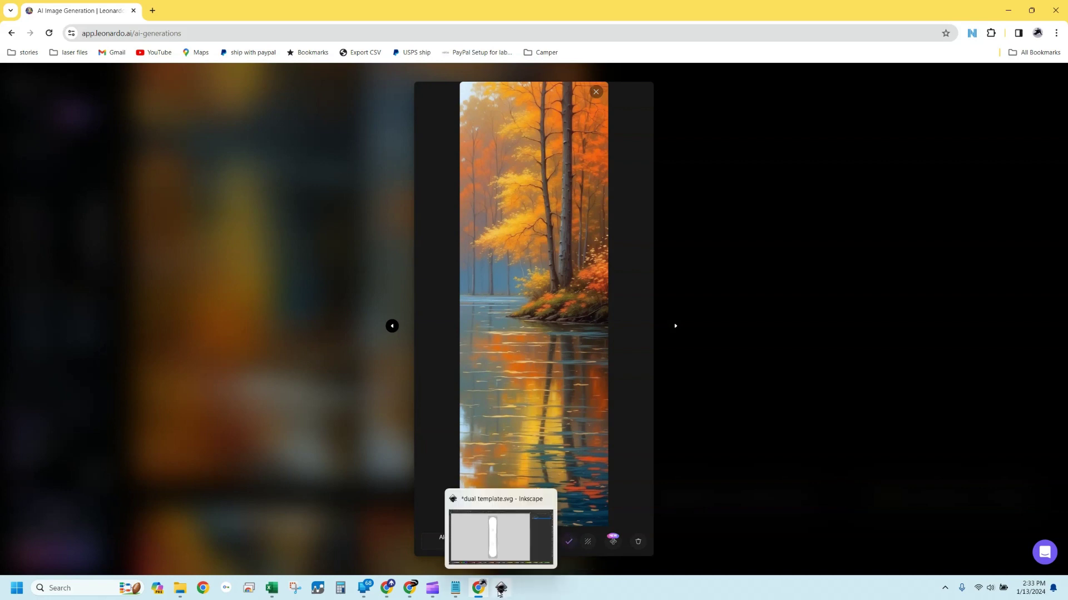
Paste the upscaled image onto the board, scale it proportionally to 22.153 × 66.459 in, and centre it
{"action": "left_click", "coordinate": [501, 590]}
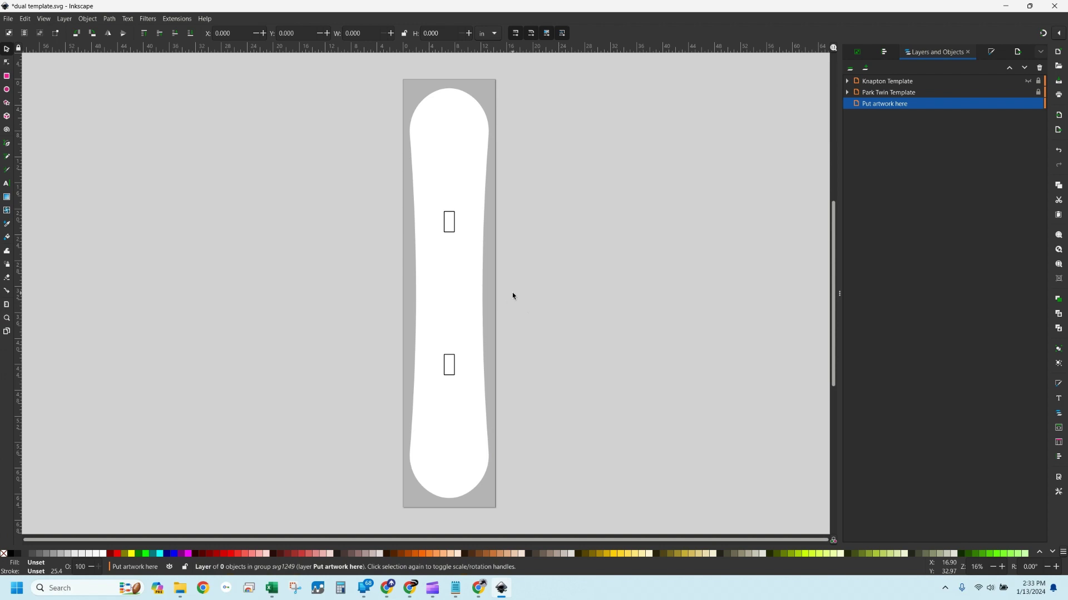
{"action": "key", "text": "ctrl+v"}
{"action": "left_click_drag", "start_coordinate": [524, 293], "coordinate": [440, 419]}
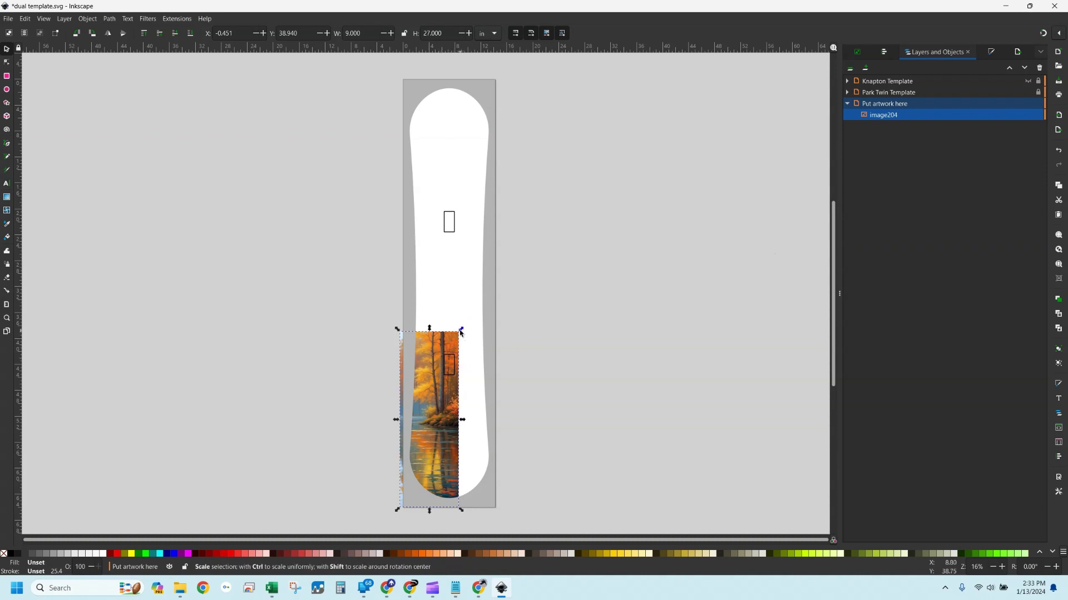
{"action": "key", "text": "ctrl"}
{"action": "left_click_drag", "start_coordinate": [460, 333], "coordinate": [607, 80]}
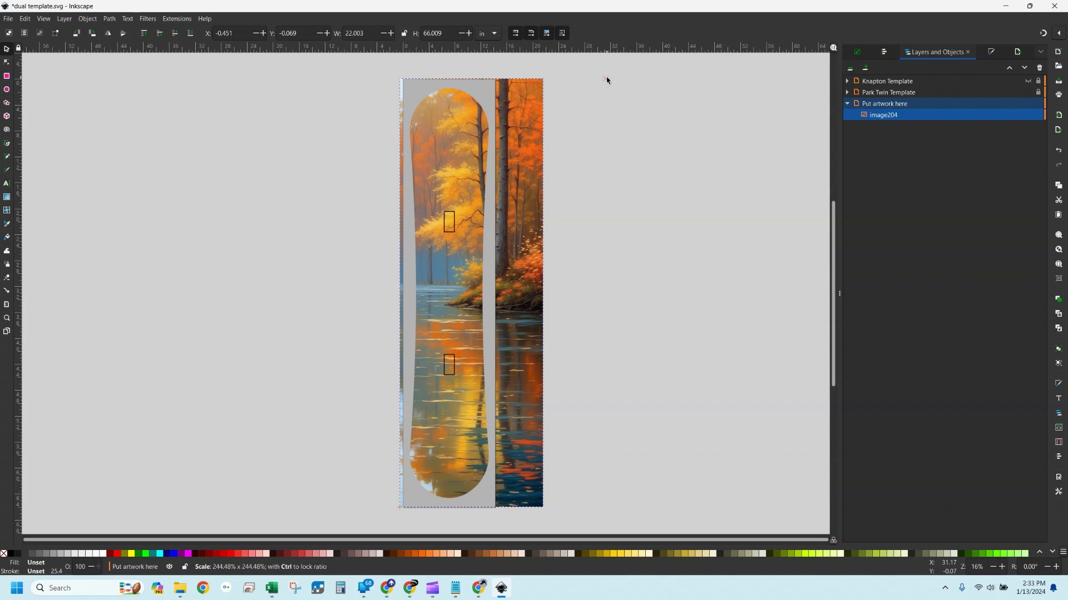
{"action": "left_click_drag", "start_coordinate": [606, 81], "coordinate": [608, 76]}
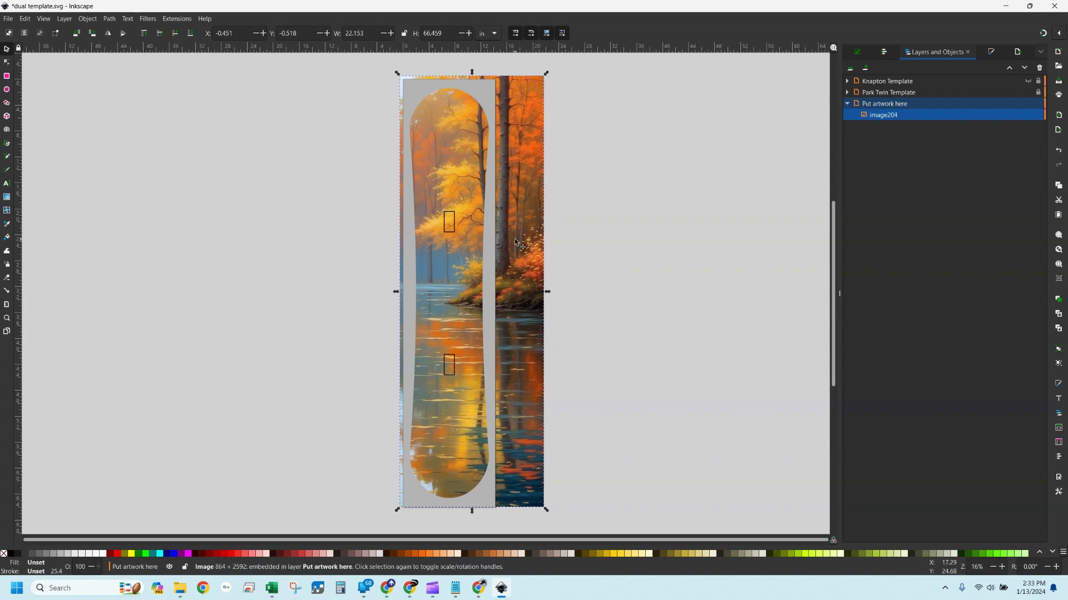
{"action": "left_click_drag", "start_coordinate": [514, 238], "coordinate": [485, 246]}
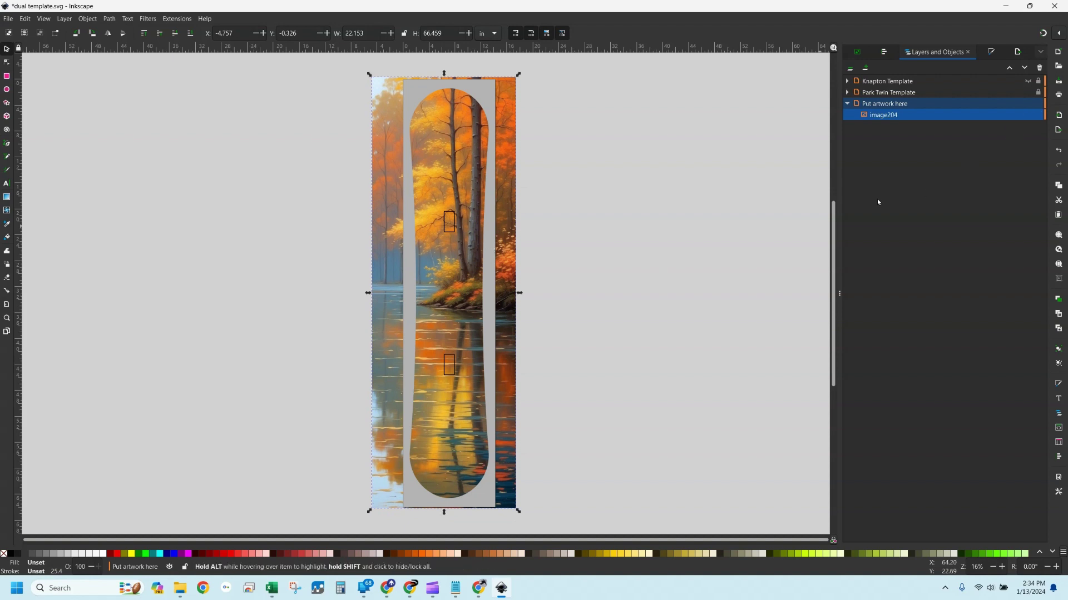
Hide the Park Twin and Knapton template layers so only the autumn lake artwork shows
{"action": "left_click", "coordinate": [1028, 93]}
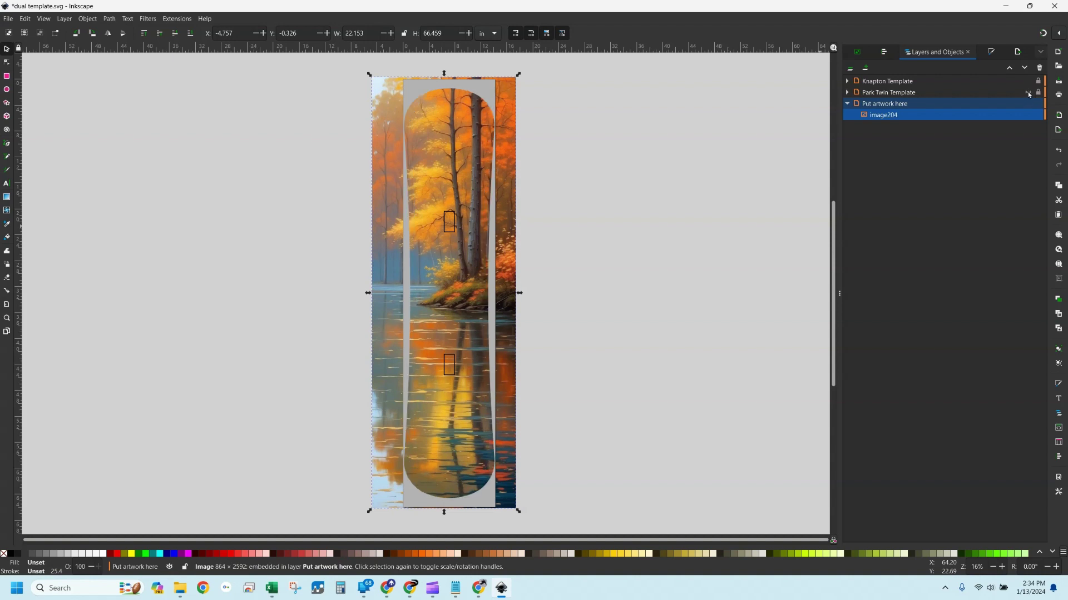
{"action": "left_click", "coordinate": [1028, 92]}
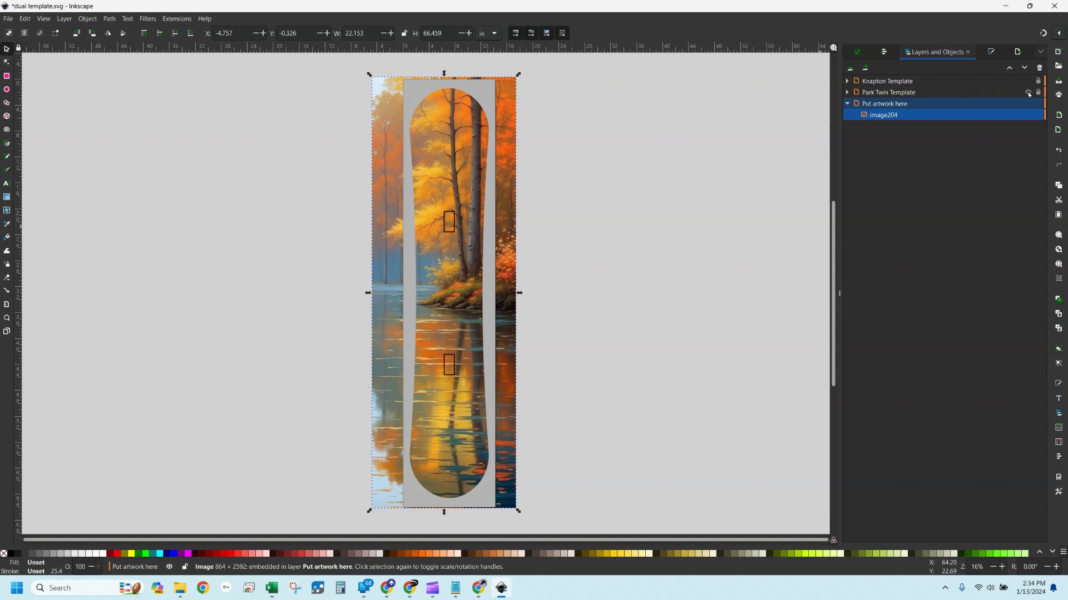
{"action": "left_click", "coordinate": [1028, 93]}
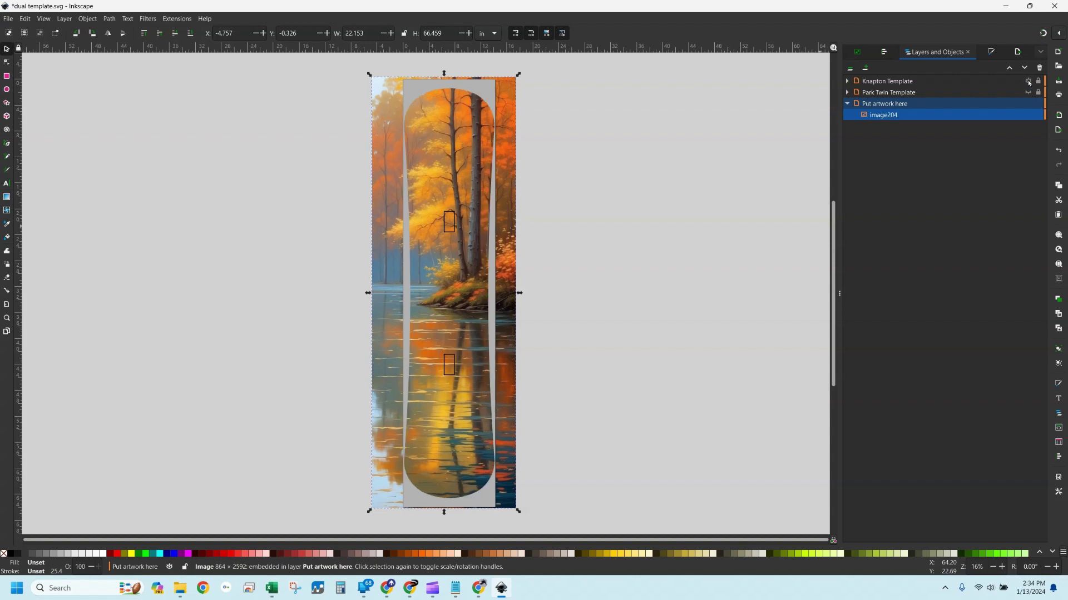
{"action": "left_click", "coordinate": [1028, 82]}
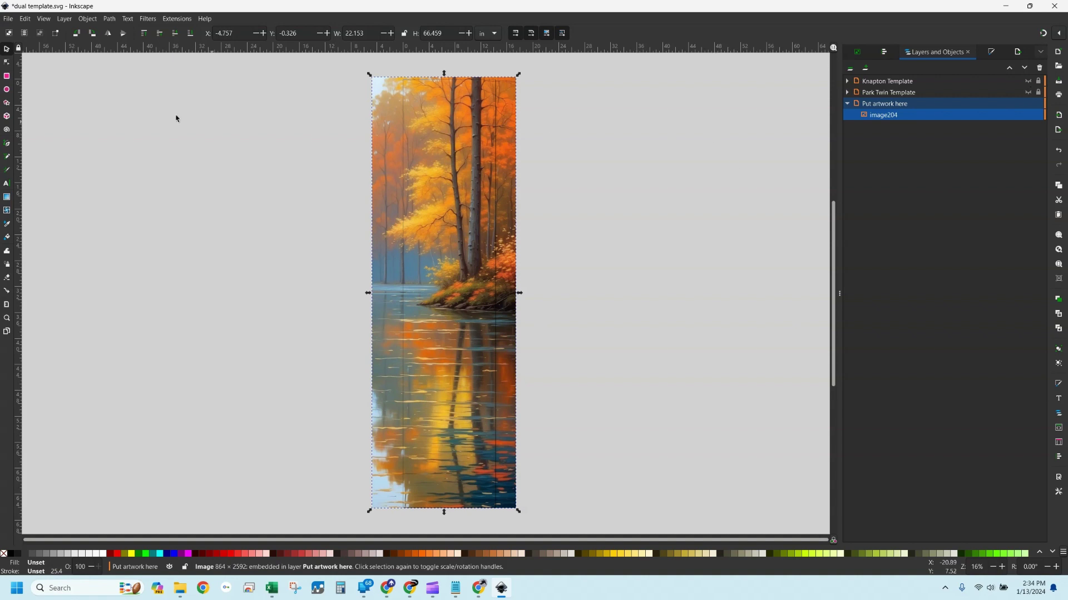
Export the page as dual template.png into the templates folder
{"action": "left_click", "coordinate": [8, 18]}
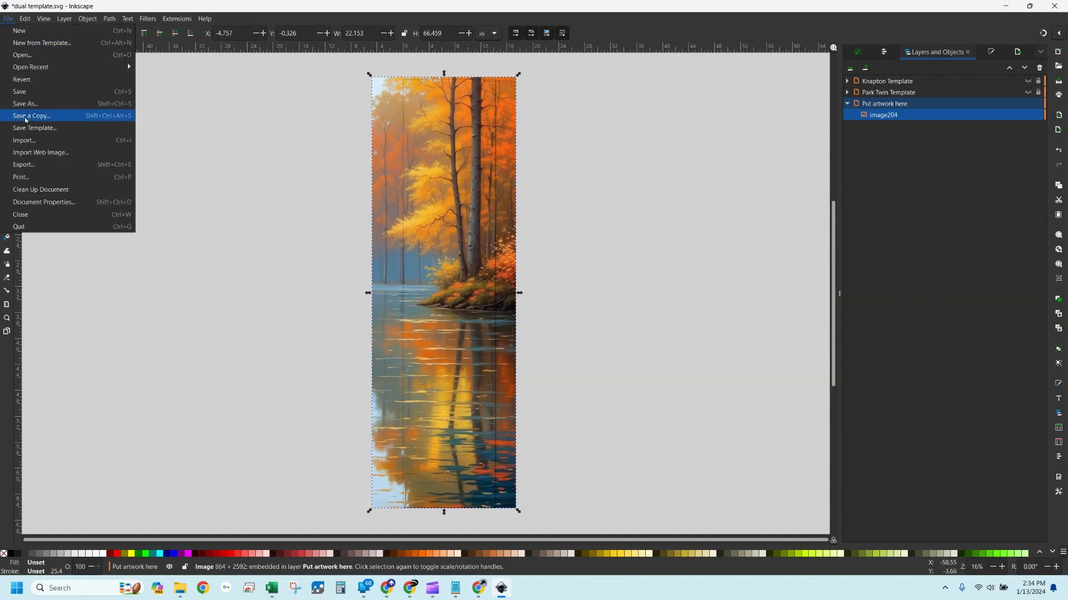
{"action": "left_click", "coordinate": [37, 171]}
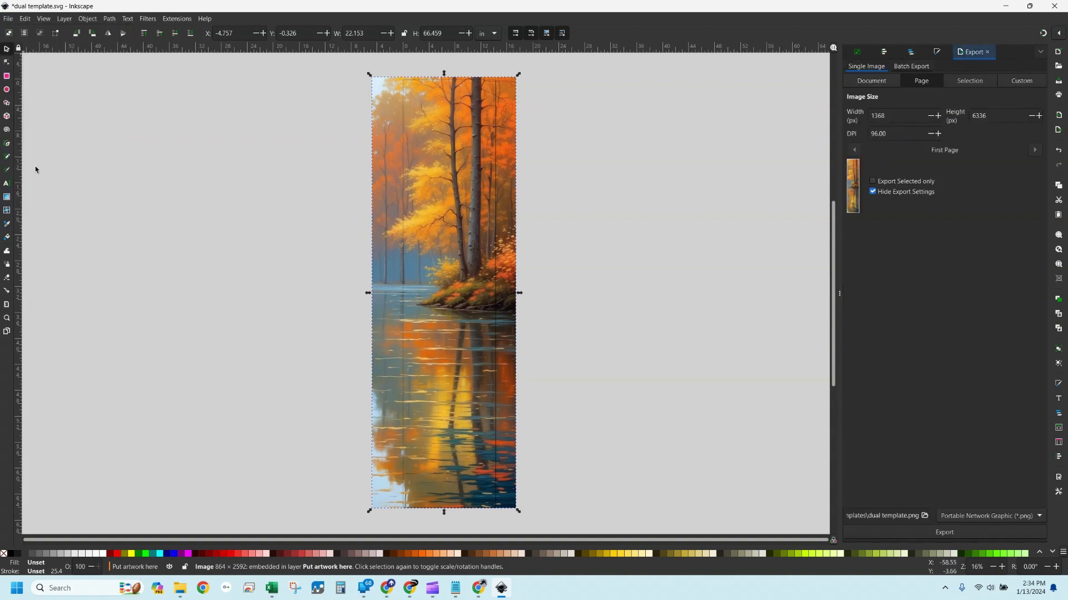
{"action": "left_click", "coordinate": [924, 516]}
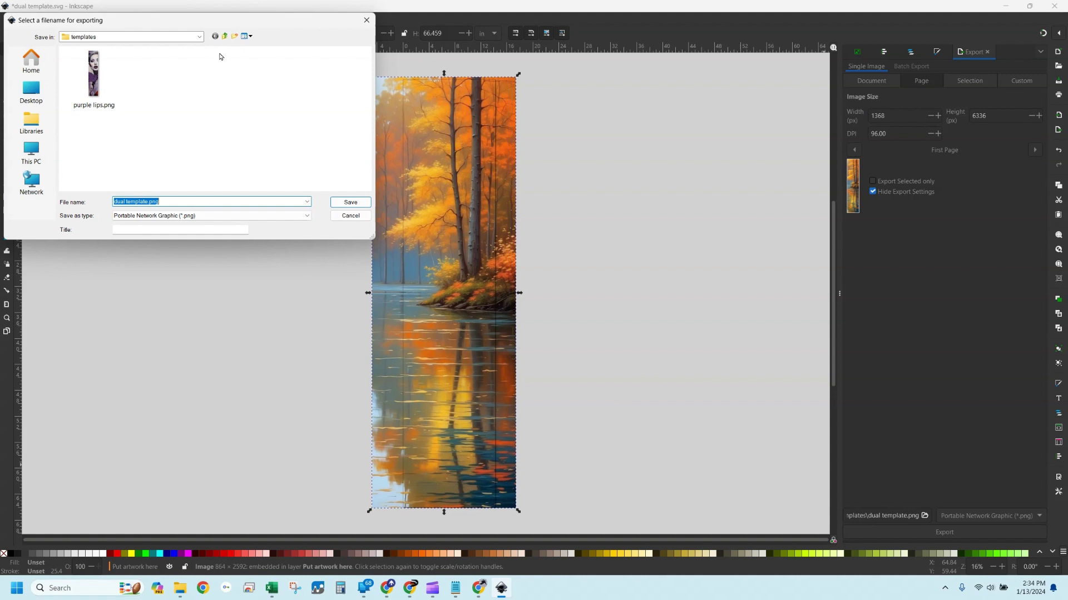
{"action": "left_click", "coordinate": [345, 217]}
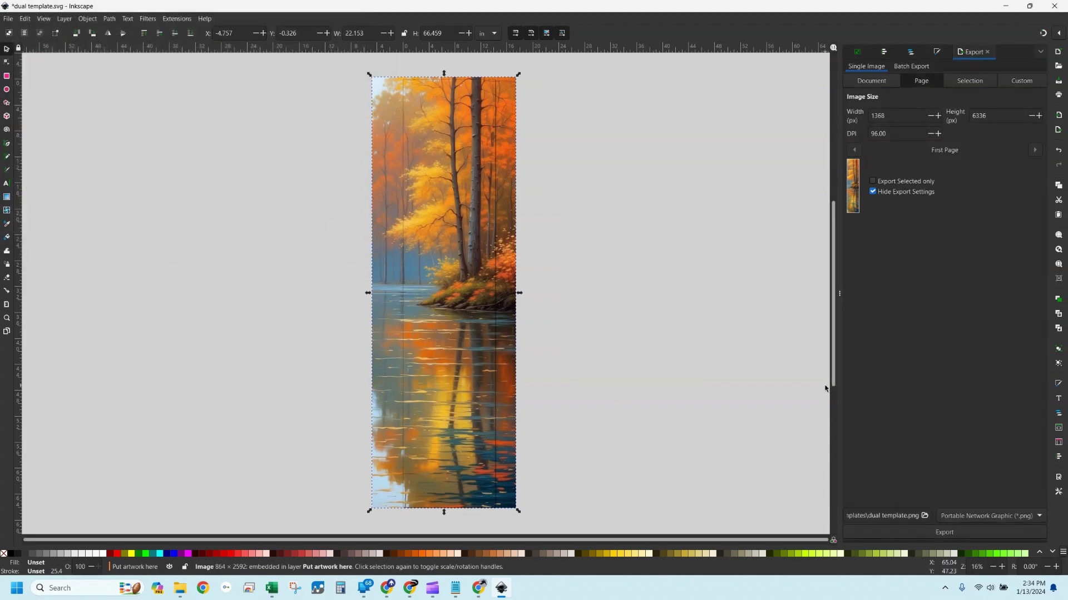
{"action": "left_click", "coordinate": [945, 533]}
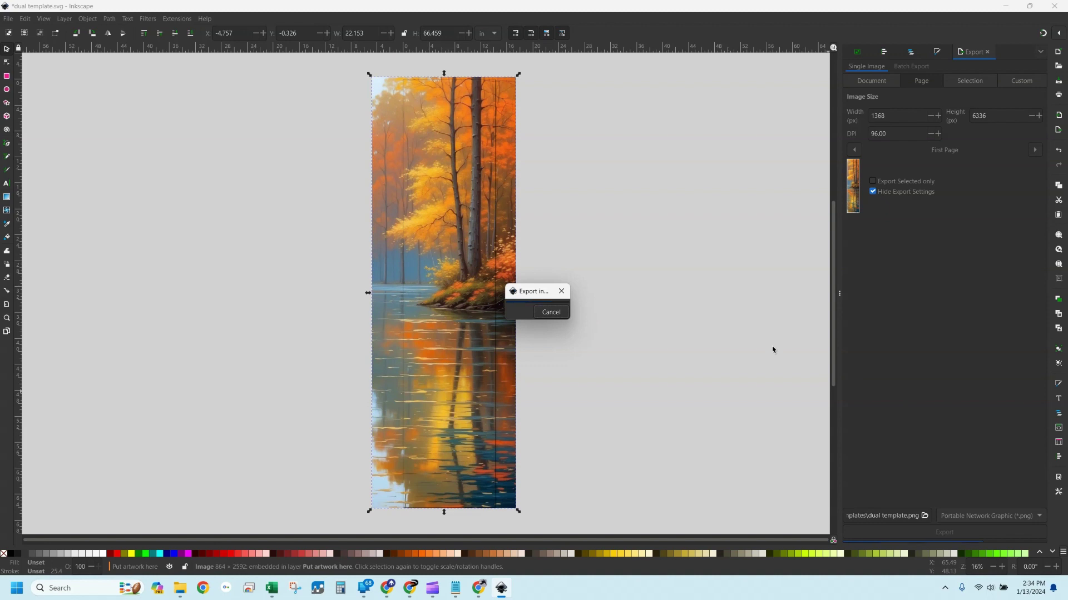
Navigate from leonardo into the templates folder and open dual template.png to check the export
{"action": "left_click", "coordinate": [179, 591]}
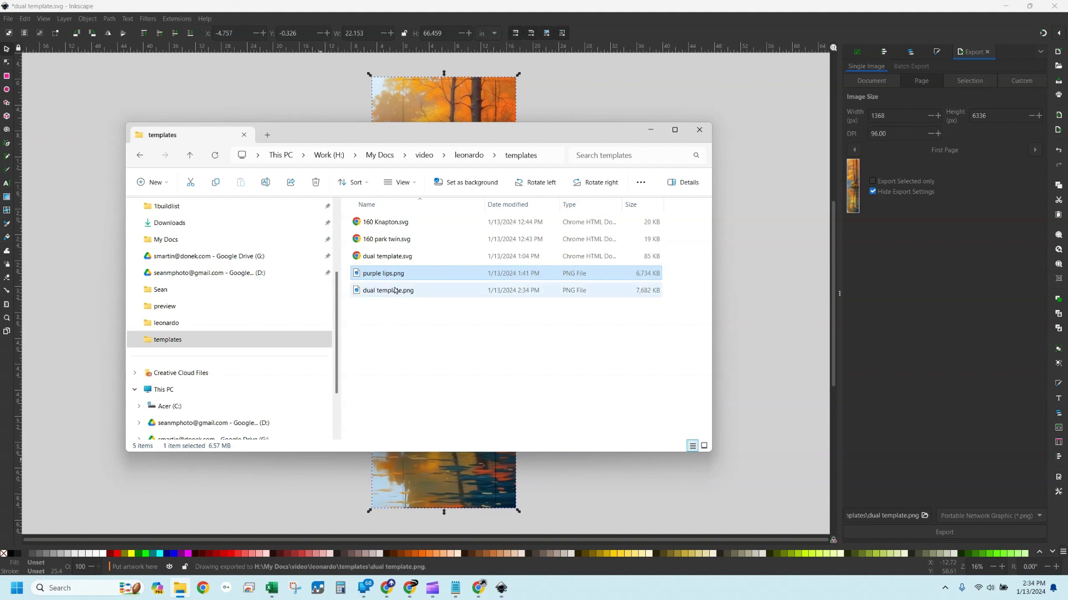
{"action": "left_click", "coordinate": [470, 156]}
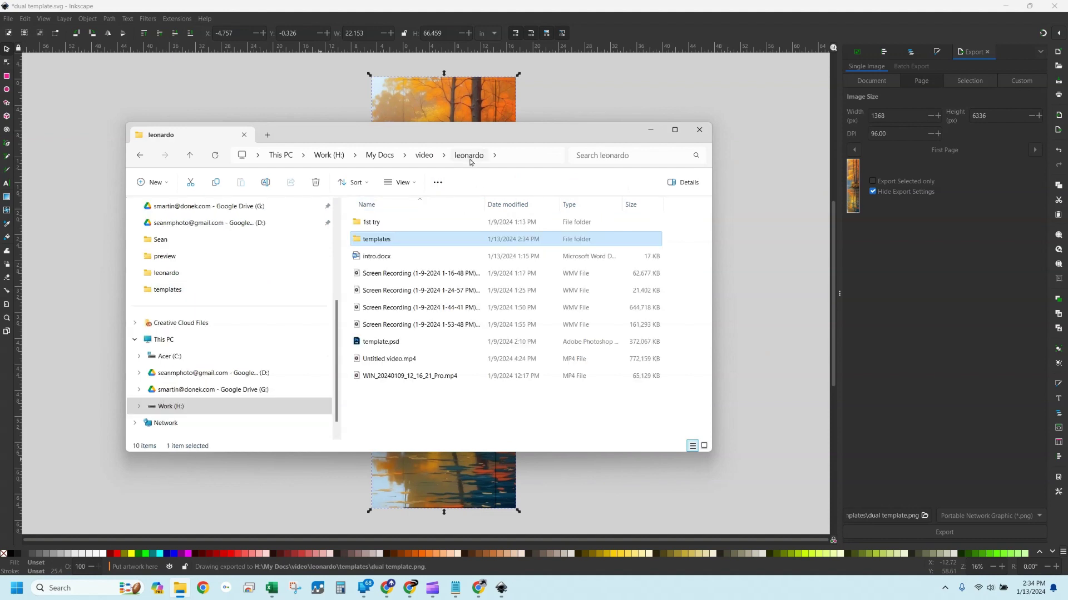
{"action": "double_click", "coordinate": [376, 240]}
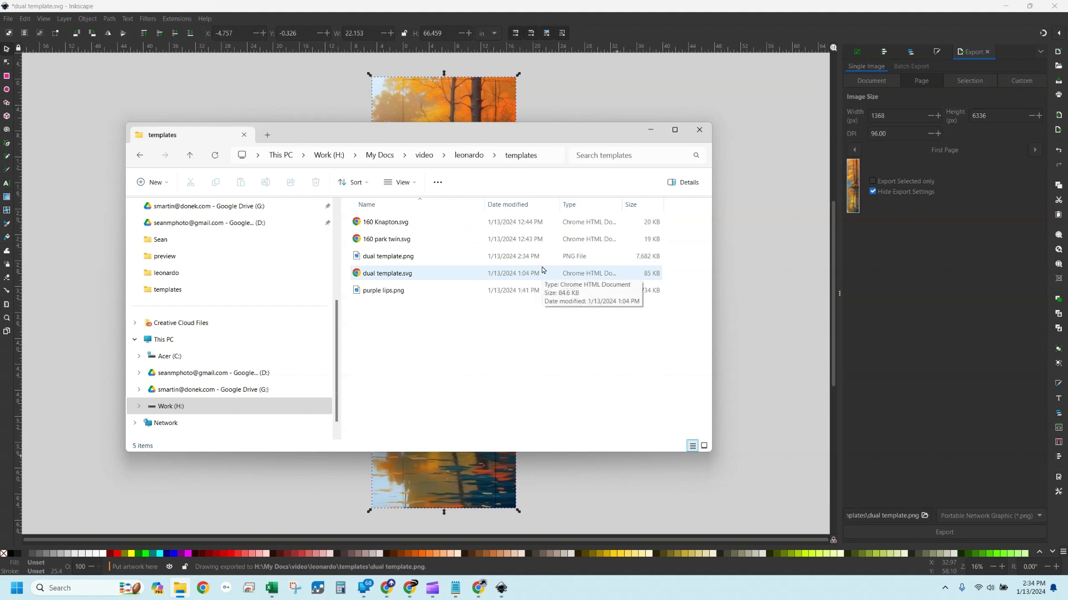
{"action": "double_click", "coordinate": [378, 257]}
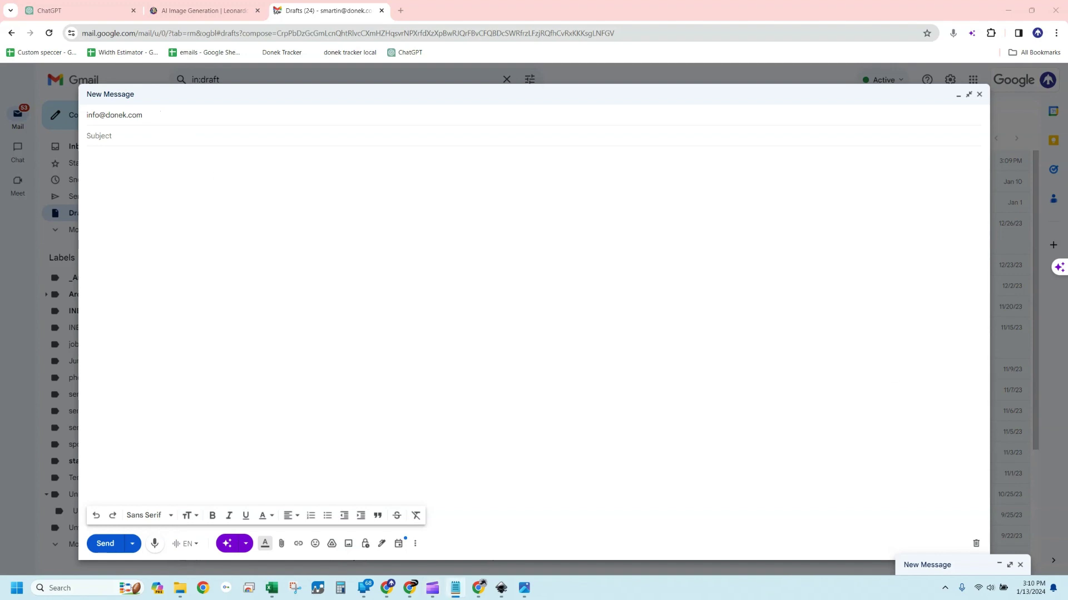
Enter the subject '2024 Leonard.ai contest' and sign the body with the sender's name and e-mail
{"action": "left_click", "coordinate": [145, 136]}
{"action": "type", "text": "2024 Leonard.ai contest"}
{"action": "left_click", "coordinate": [196, 176]}
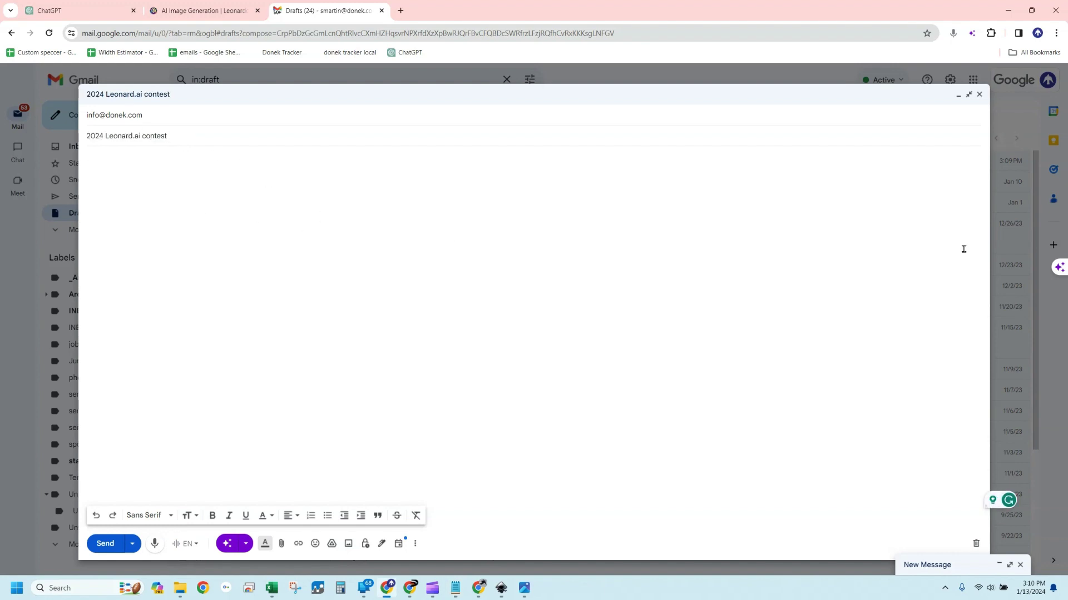
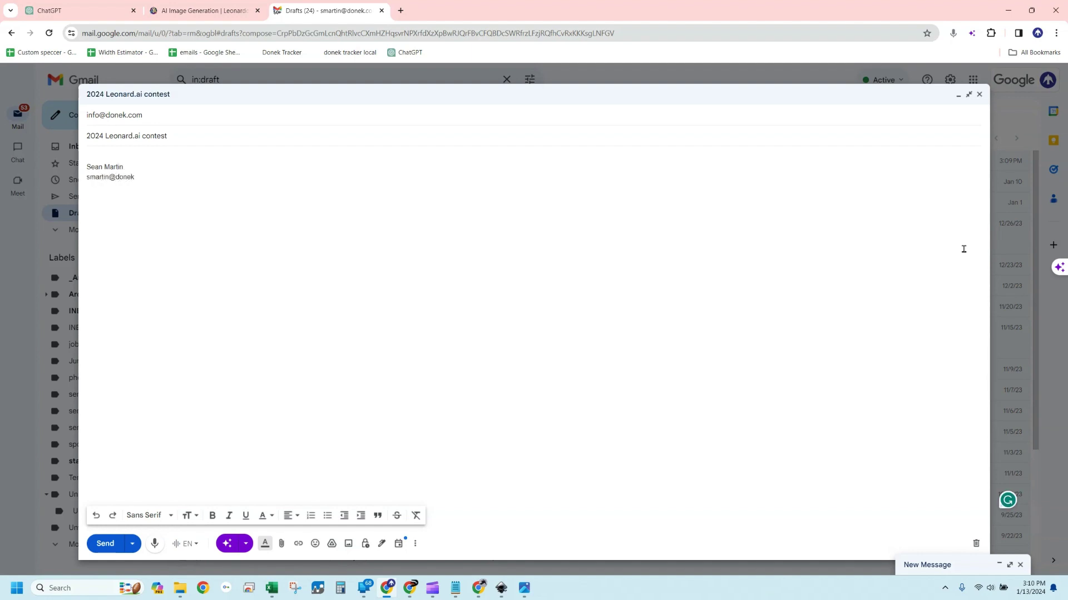
Attach autumn trees.png to the message
{"action": "left_click", "coordinate": [282, 545]}
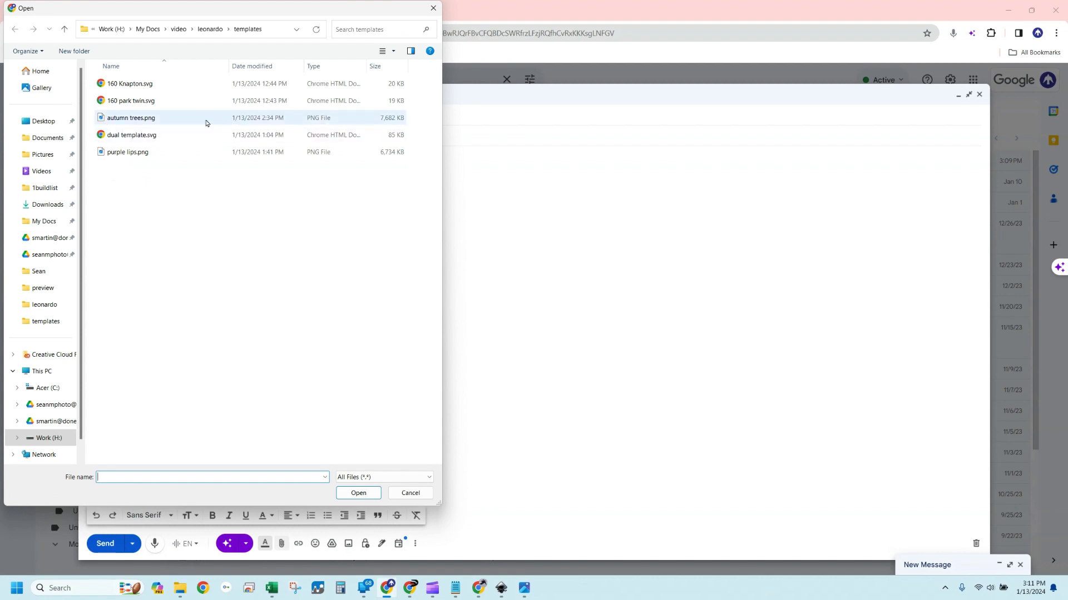
{"action": "left_click", "coordinate": [165, 126]}
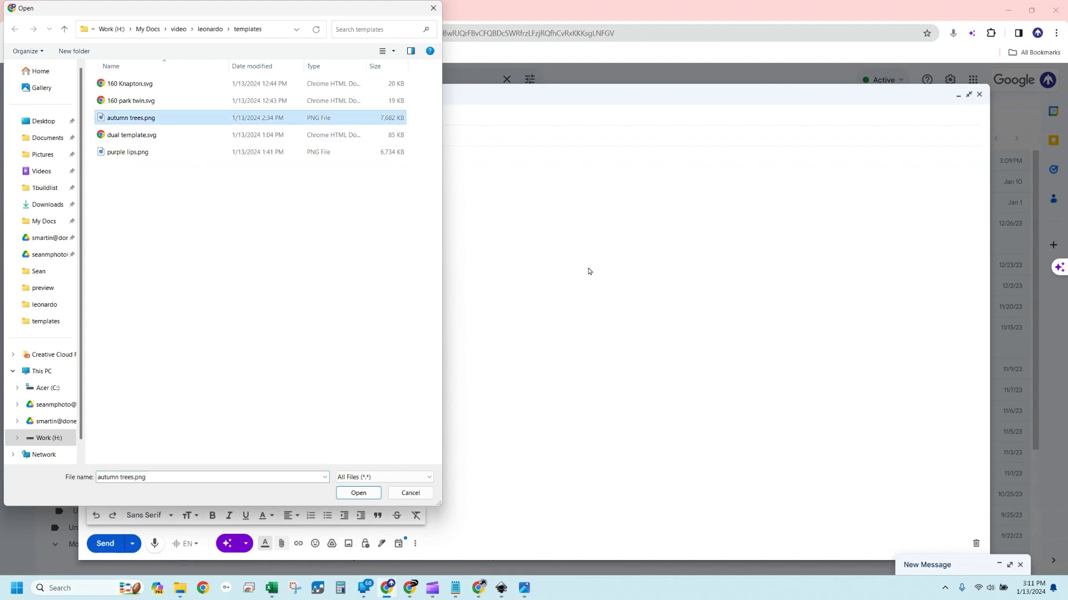
{"action": "left_click", "coordinate": [360, 494]}
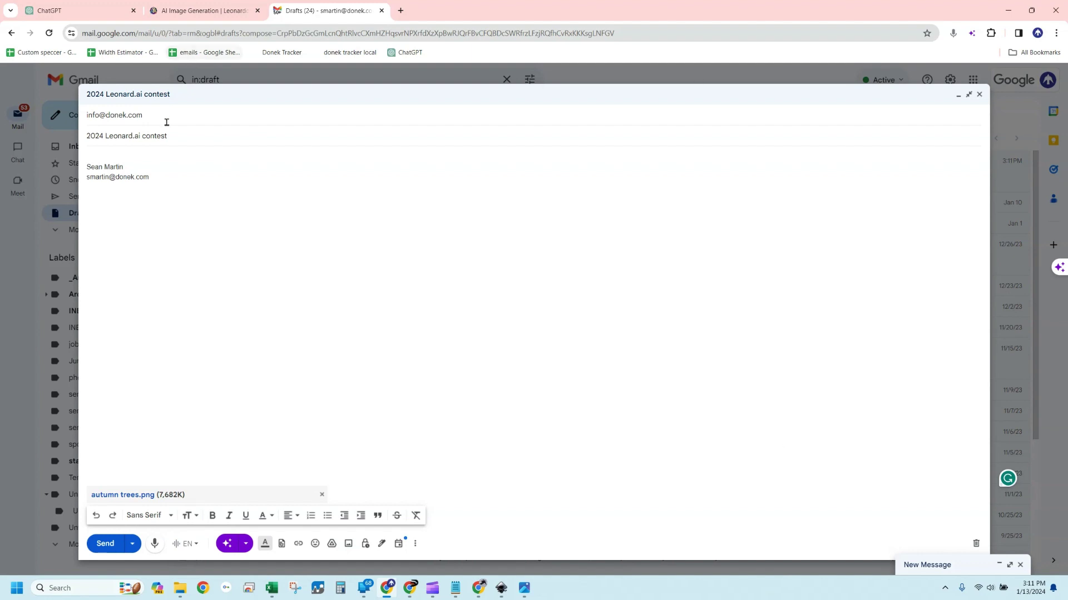
Select the whole '2024 Leonard.ai contest' subject line text
{"action": "left_click", "coordinate": [173, 138]}
{"action": "left_click_drag", "start_coordinate": [174, 137], "coordinate": [86, 138]}
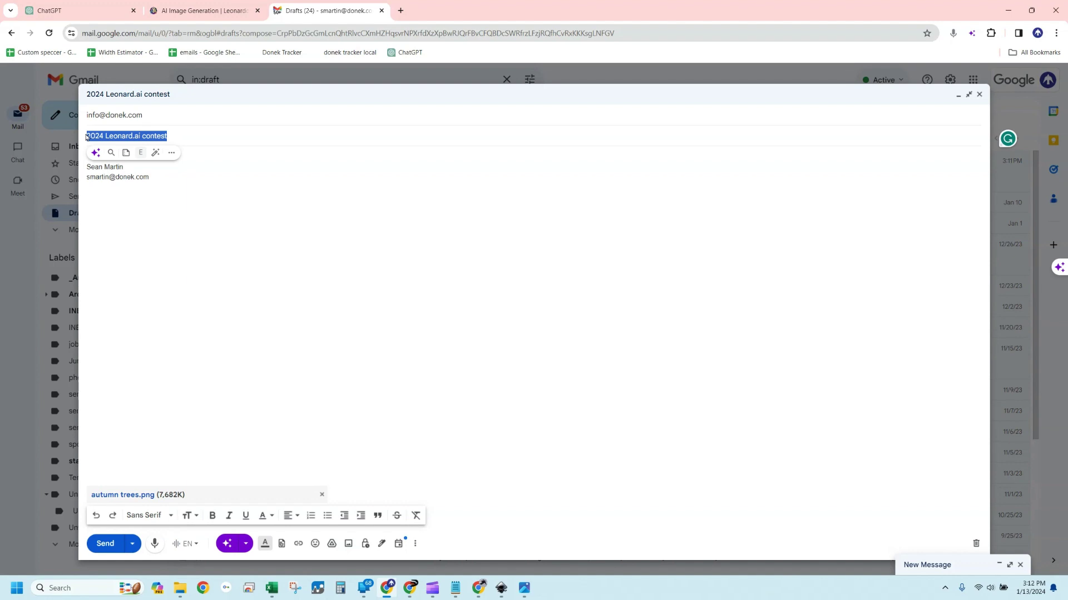
Close the enlarged image in Leonardo.Ai and scroll the history up to the newest generations
{"action": "left_click", "coordinate": [477, 589]}
{"action": "left_click", "coordinate": [360, 226]}
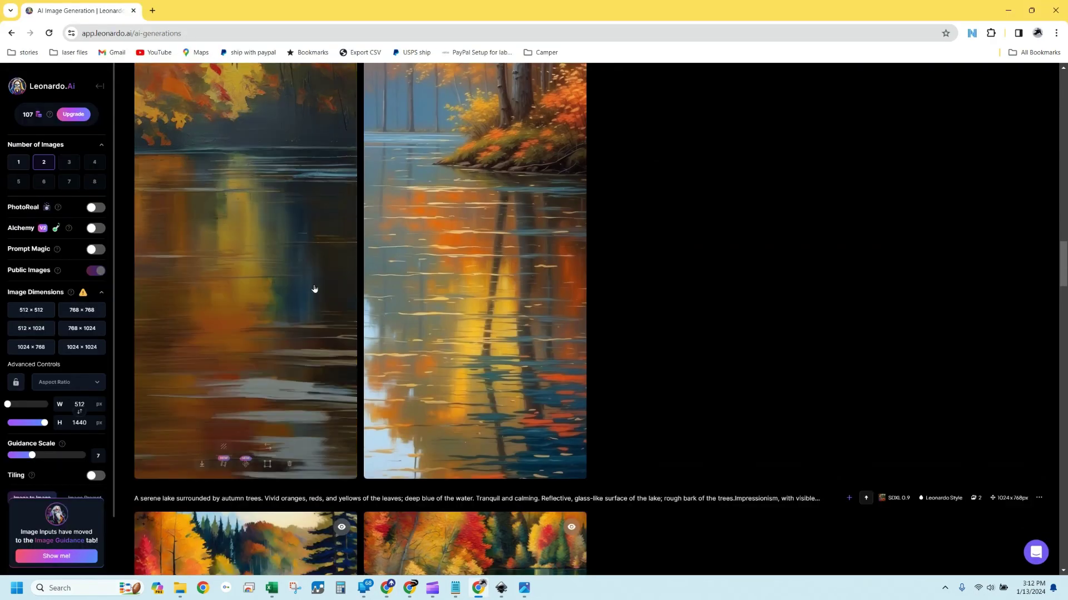
{"action": "scroll", "coordinate": [284, 344], "scroll_direction": "up", "scroll_amount": 15}
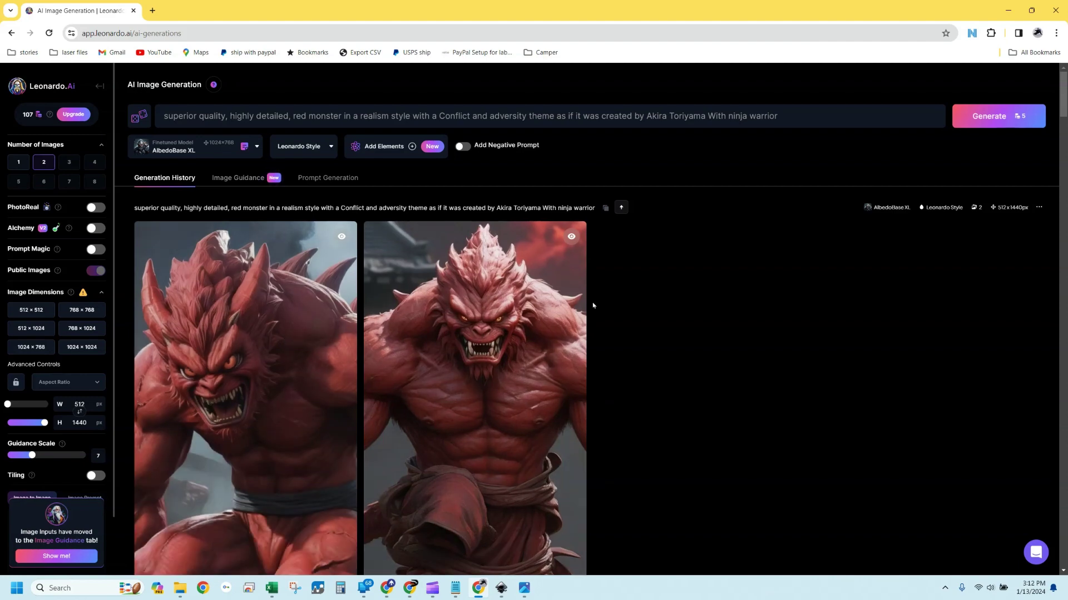
{"action": "scroll", "coordinate": [644, 316], "scroll_direction": "down", "scroll_amount": 15}
{"action": "scroll", "coordinate": [645, 316], "scroll_direction": "up", "scroll_amount": 15}
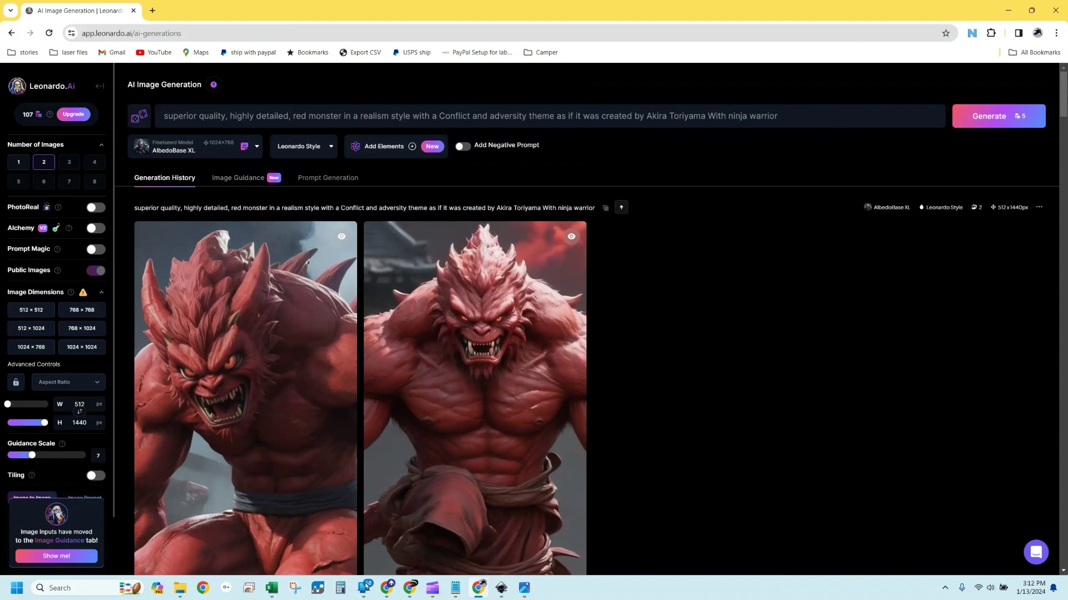
Open group.jpg from Sean > scifi scene > preview in File Explorer
{"action": "left_click", "coordinate": [179, 588]}
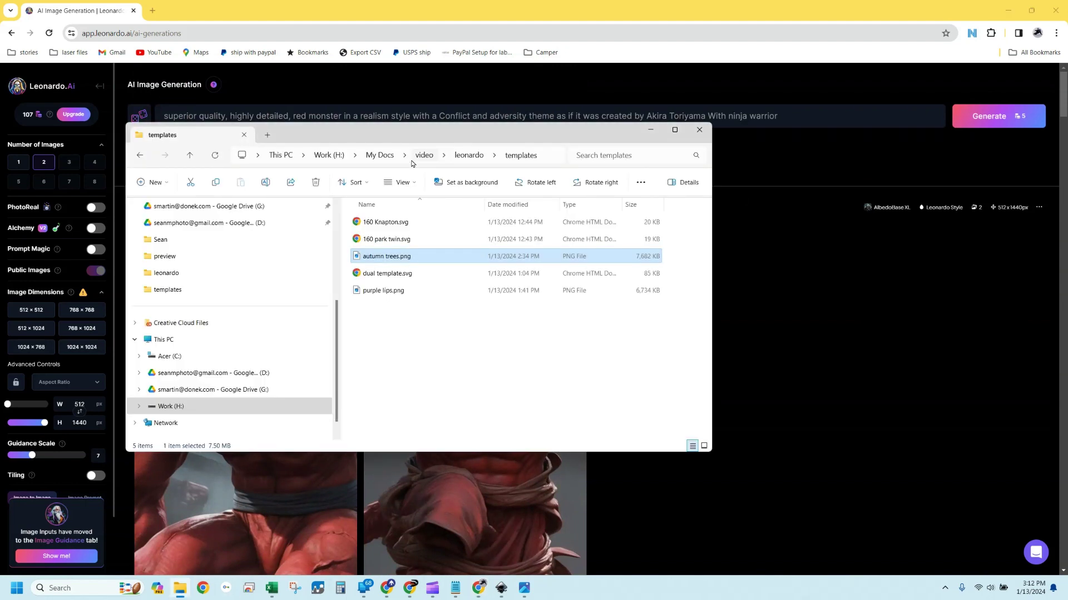
{"action": "left_click", "coordinate": [167, 239]}
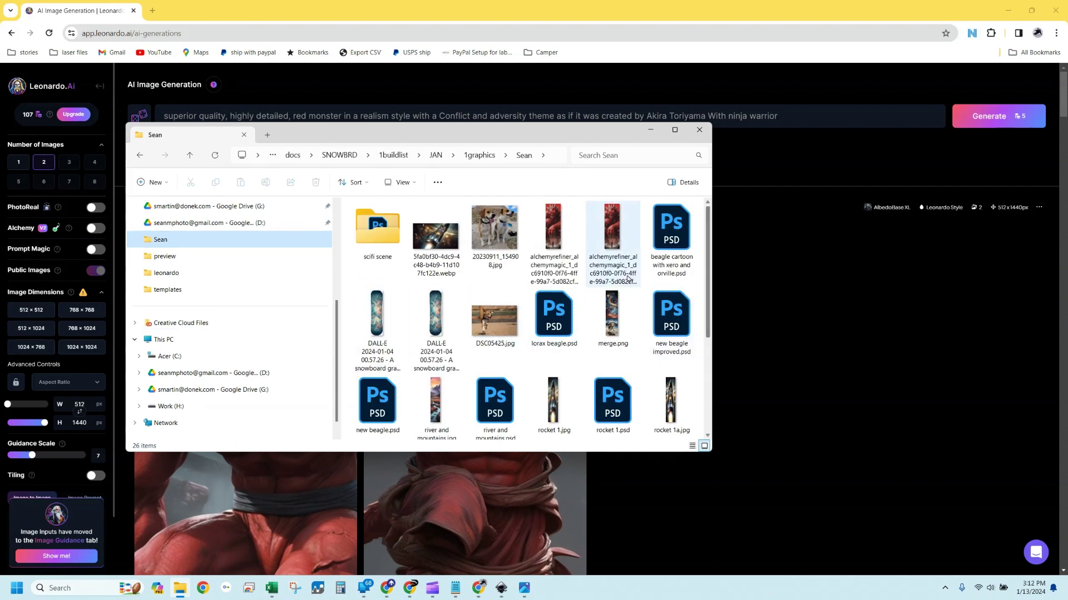
{"action": "double_click", "coordinate": [378, 228]}
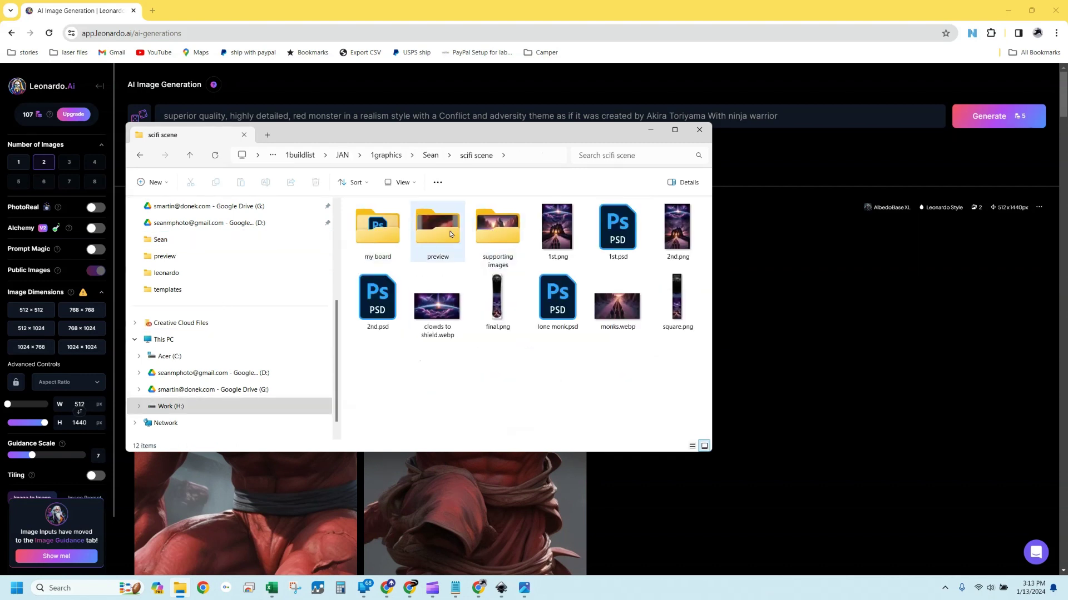
{"action": "double_click", "coordinate": [450, 235]}
{"action": "left_click", "coordinate": [388, 312]}
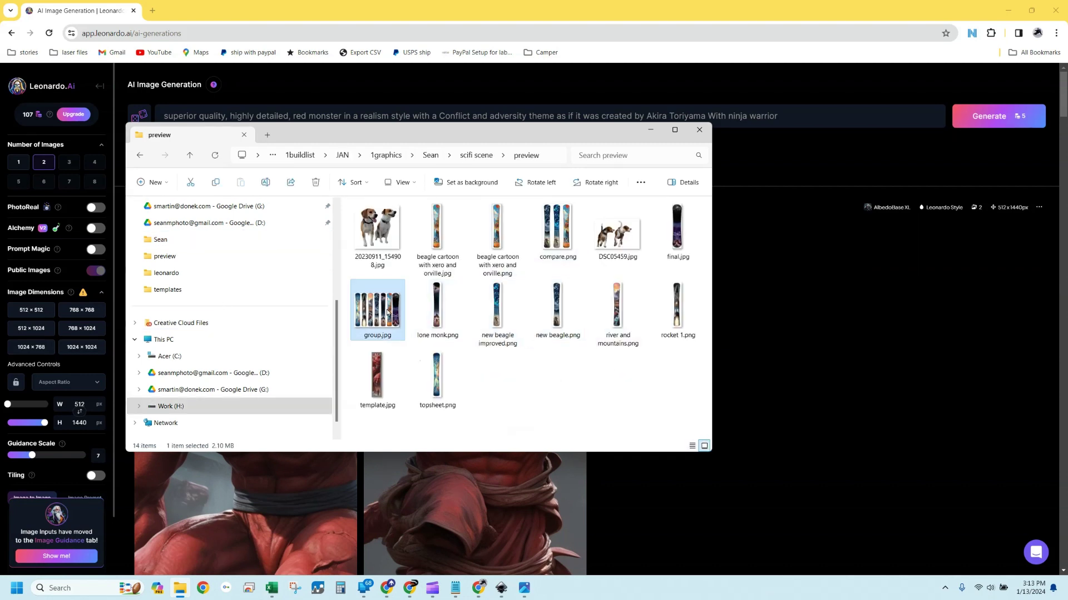
{"action": "double_click", "coordinate": [388, 313]}
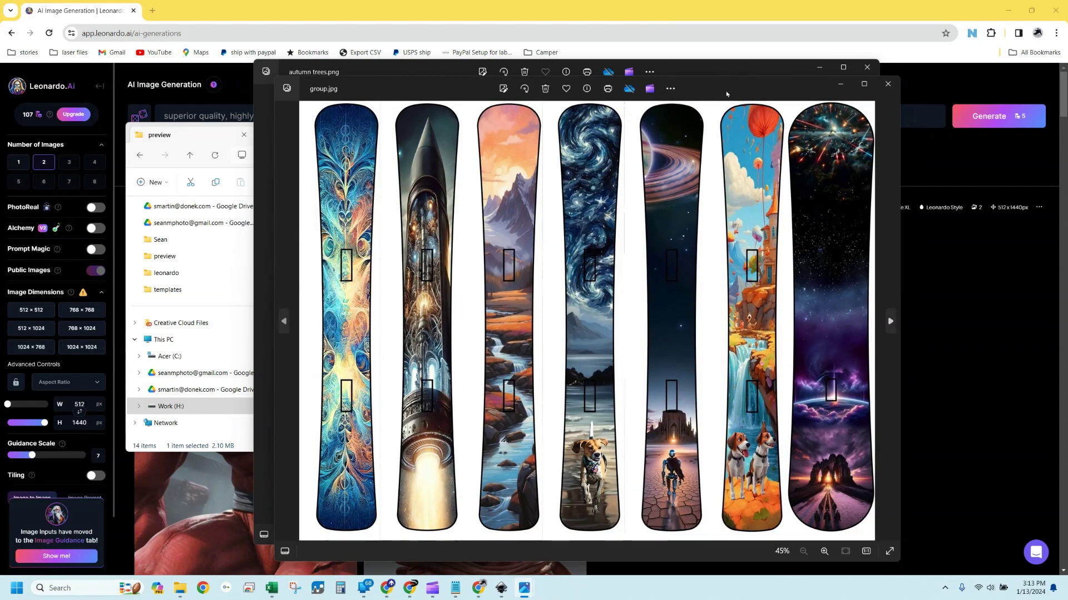
Move the Photos window showing the seven-design lineup to the left
{"action": "left_click_drag", "start_coordinate": [726, 94], "coordinate": [574, 80]}
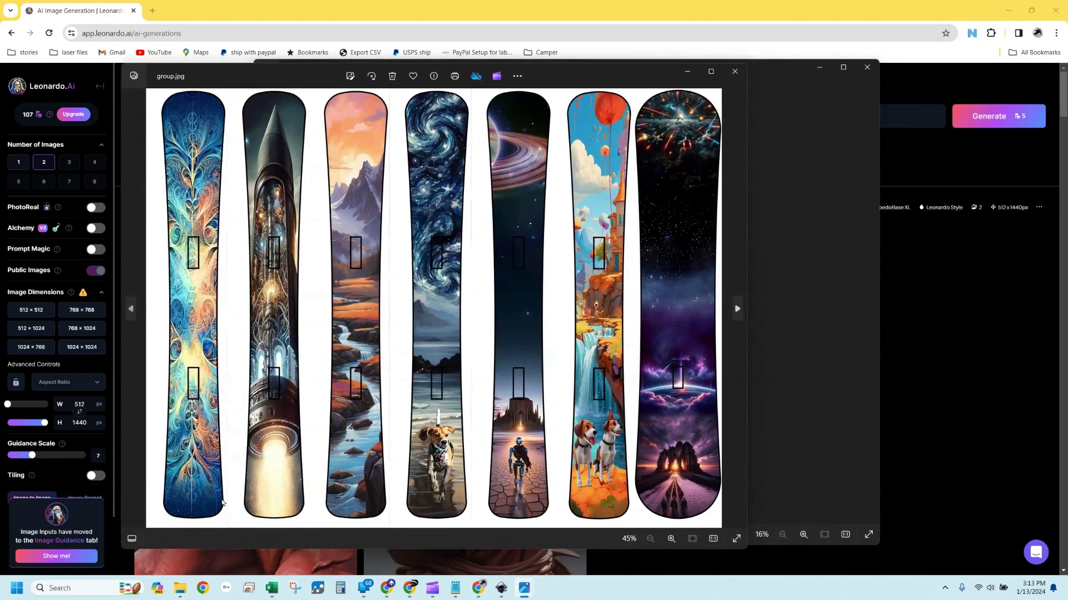